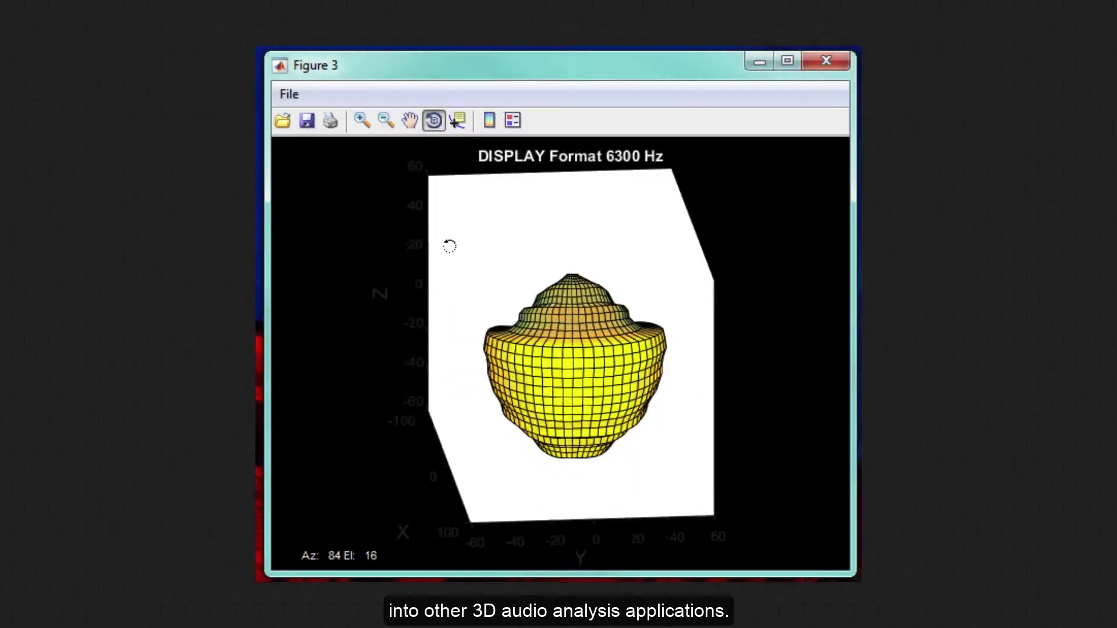
drag(449, 246, 486, 194)
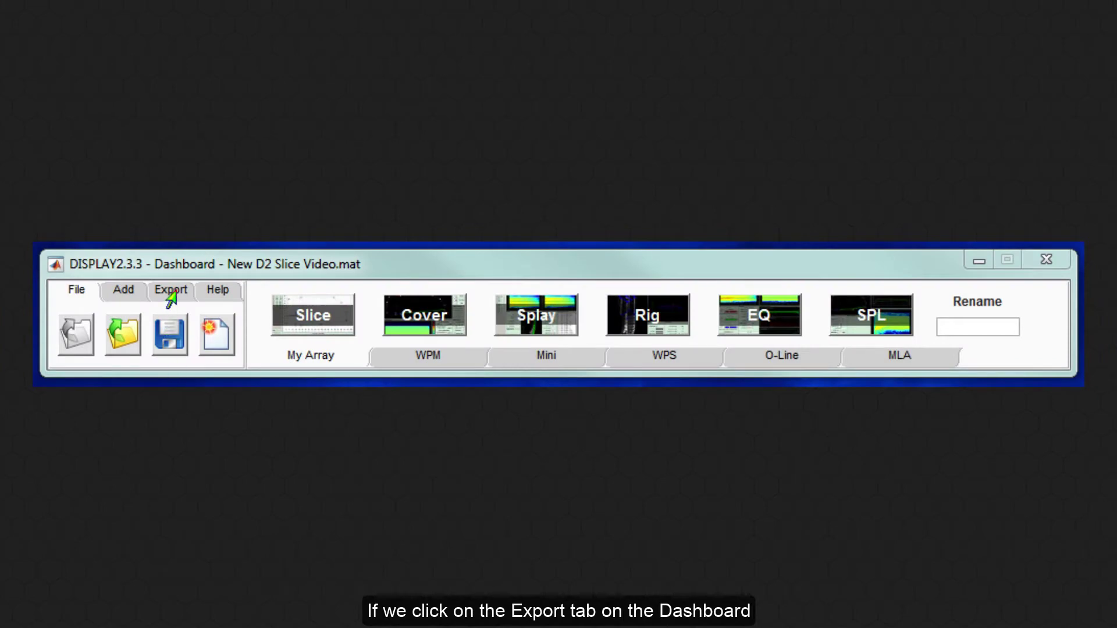
- Start an export to Vu-Net and save the preset file location as the Desktop
click(171, 291)
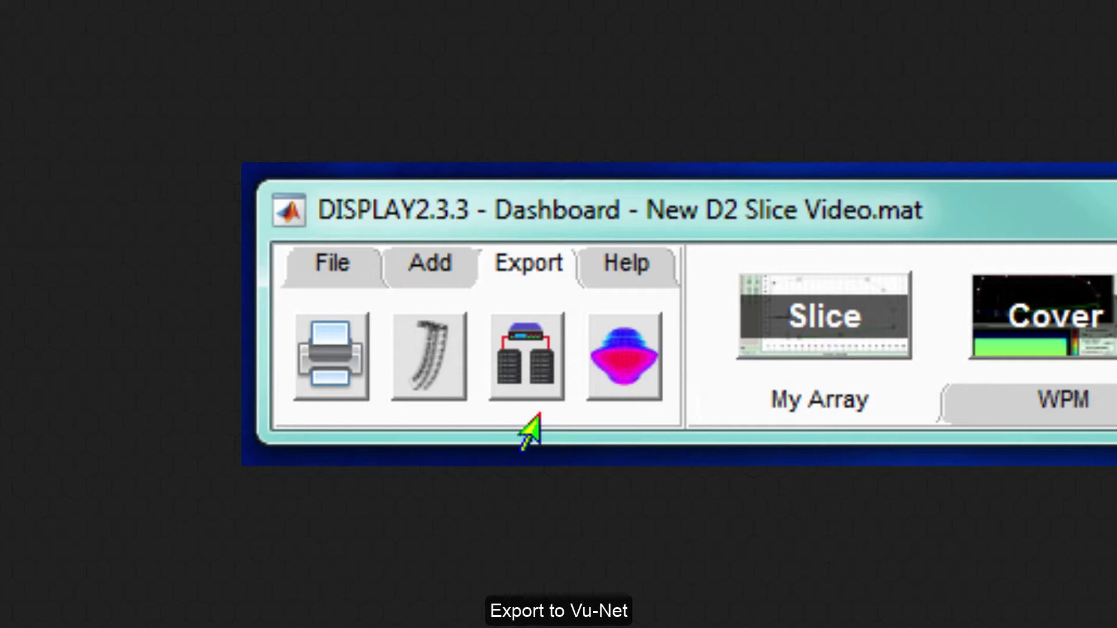
click(528, 385)
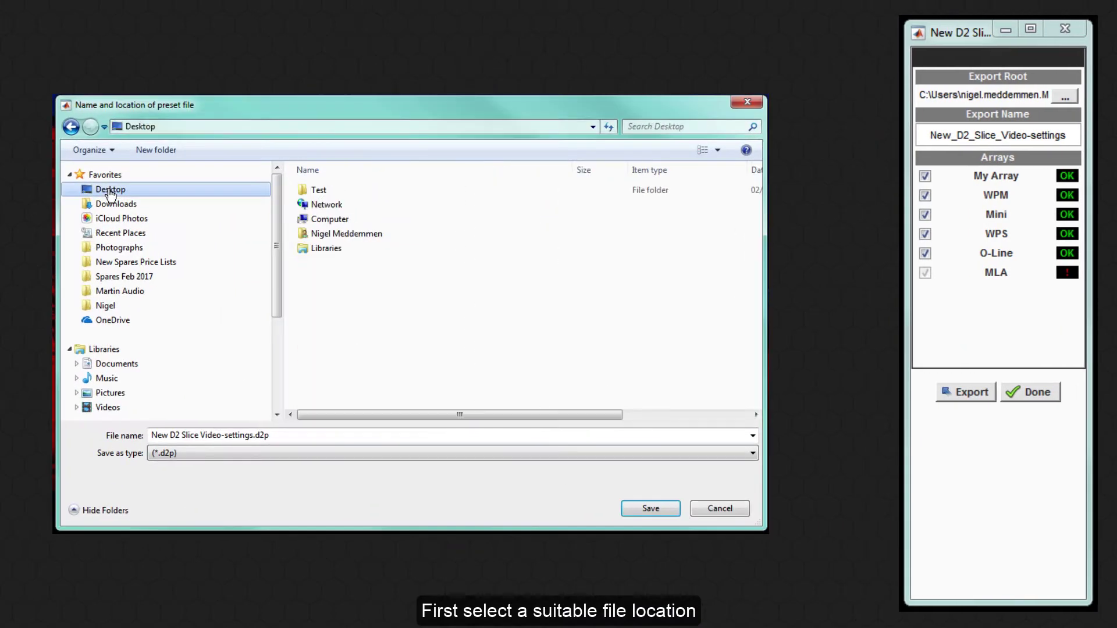
click(110, 190)
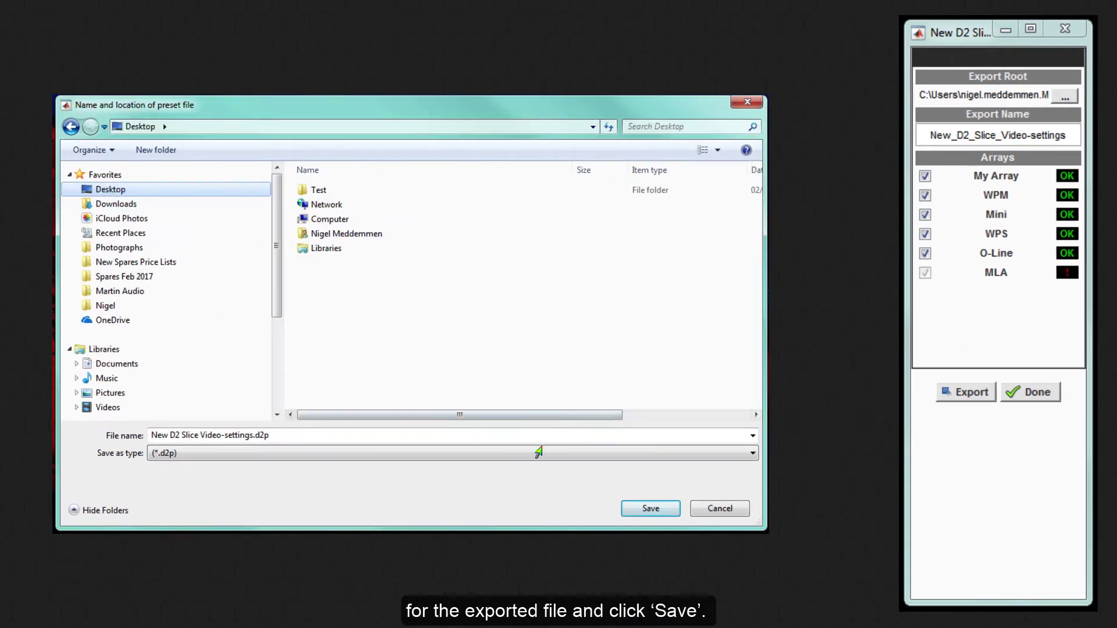
click(637, 511)
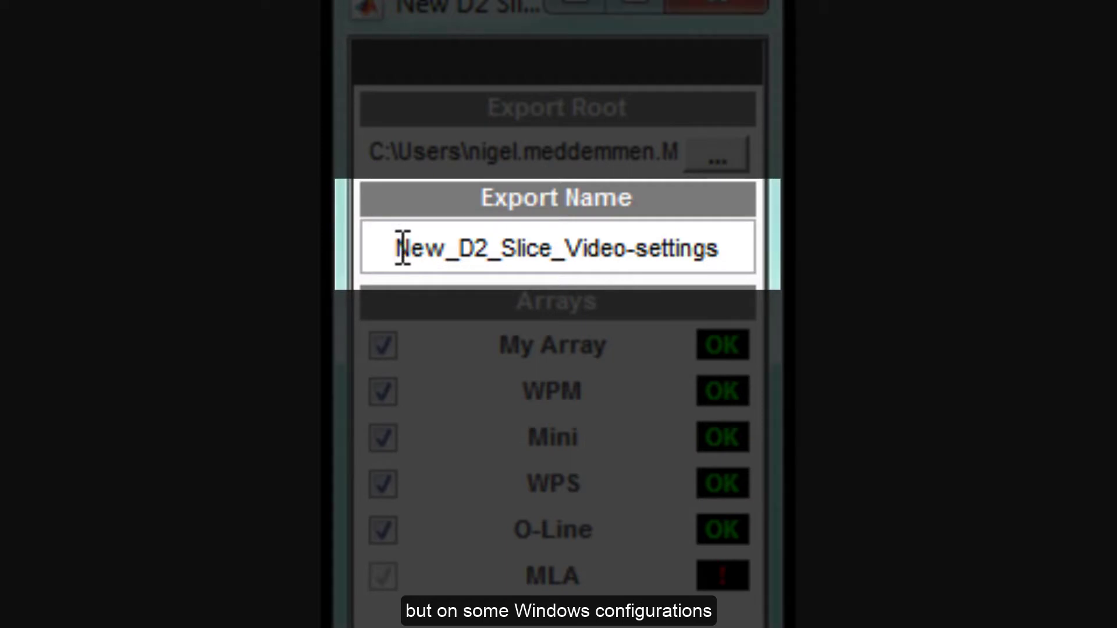
- Replace the export name with the shorter name Demovideo
drag(399, 247, 720, 226)
double_click(741, 245)
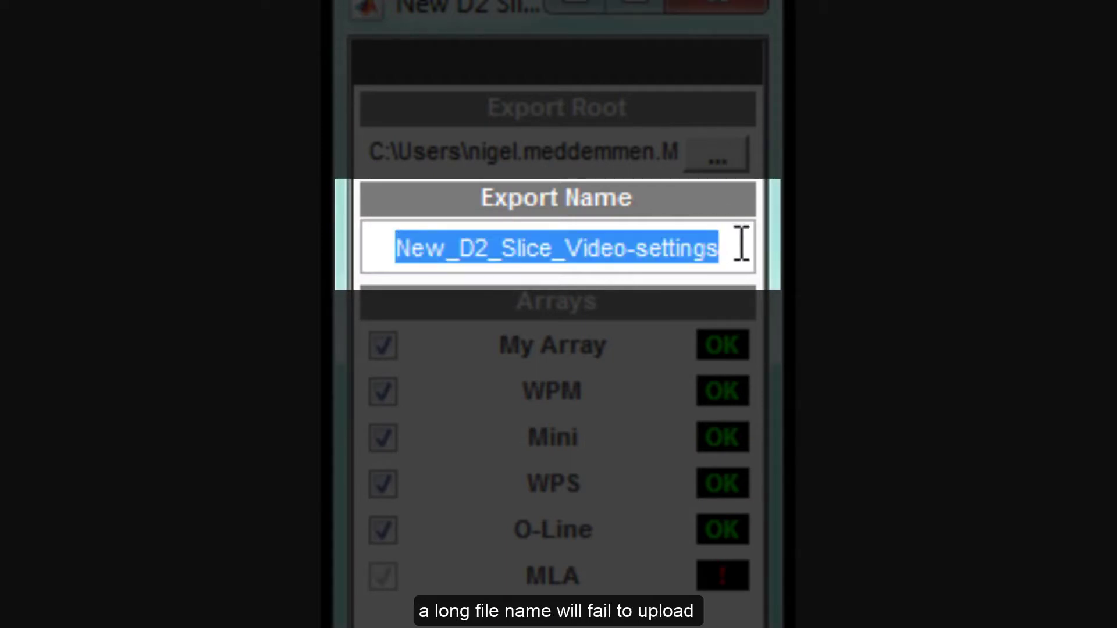
text(Deo)
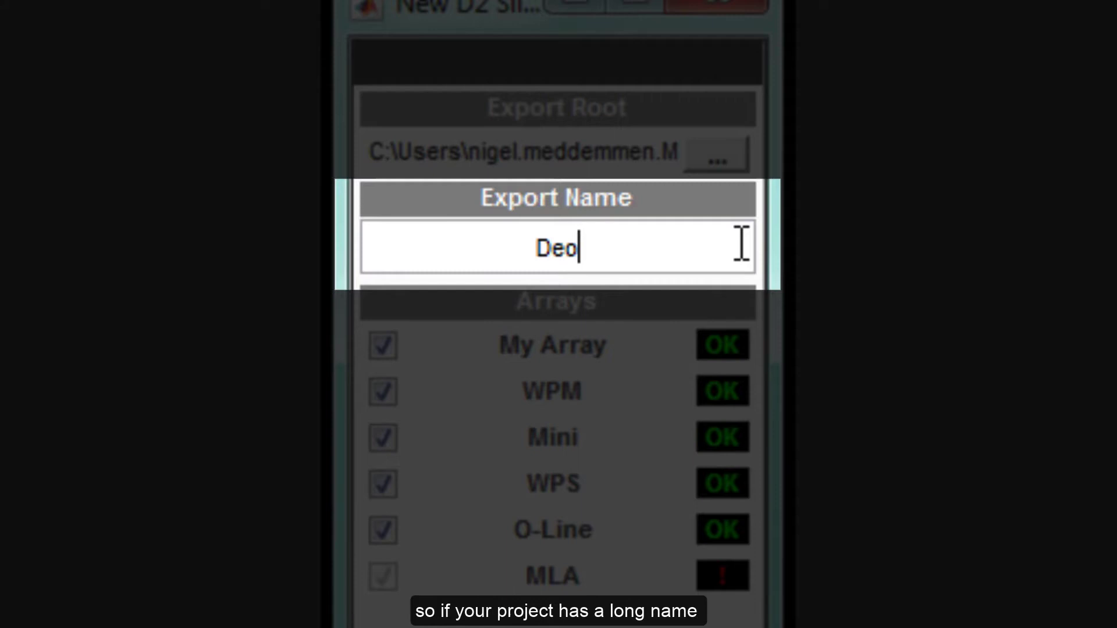
key(BackSpace)
text(mov)
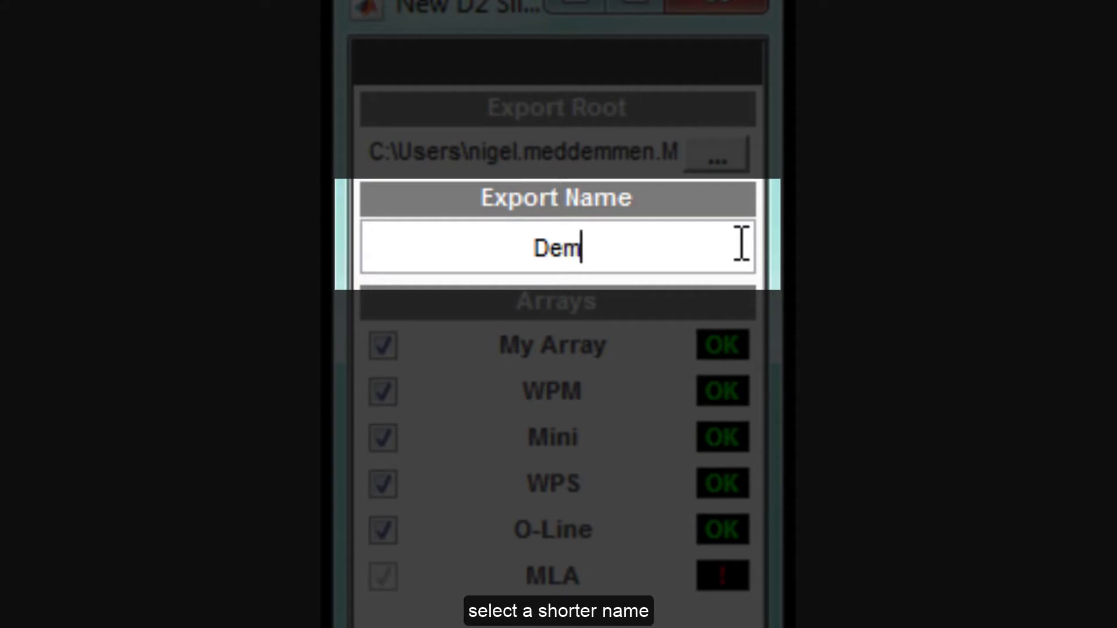
text(ideo)
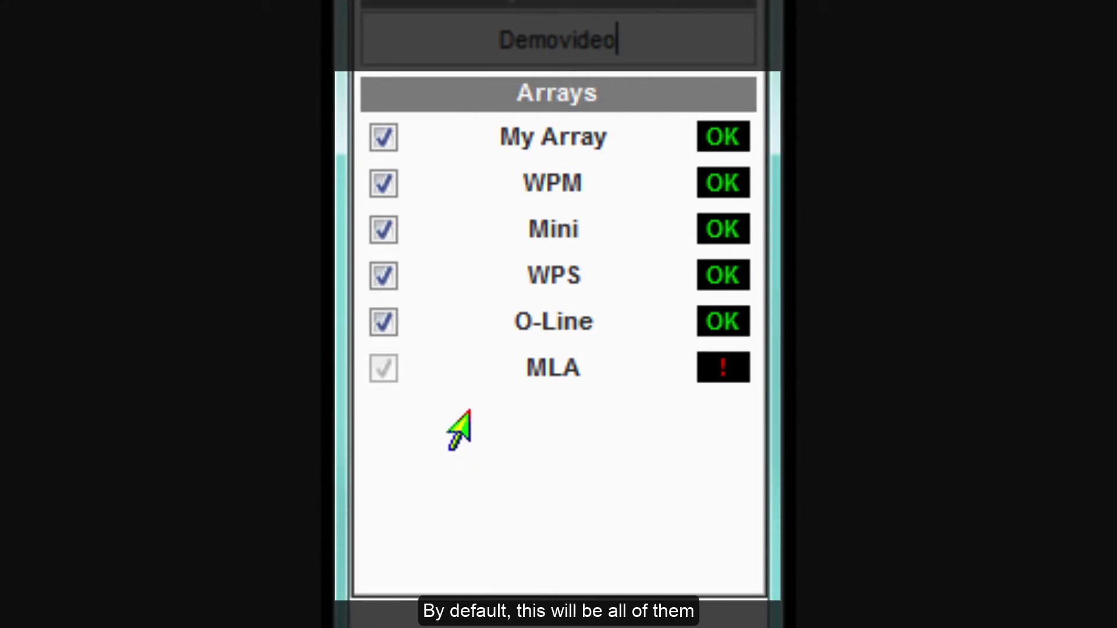
- Exclude the Mini and O-Line arrays from the Vu-Net export and run it
click(385, 230)
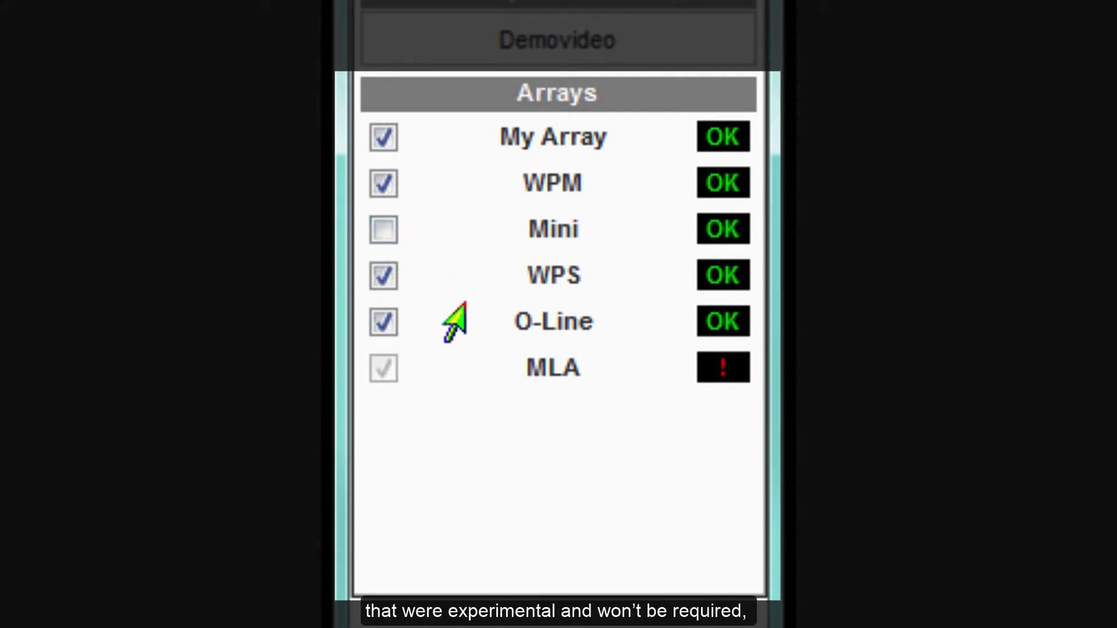
click(384, 324)
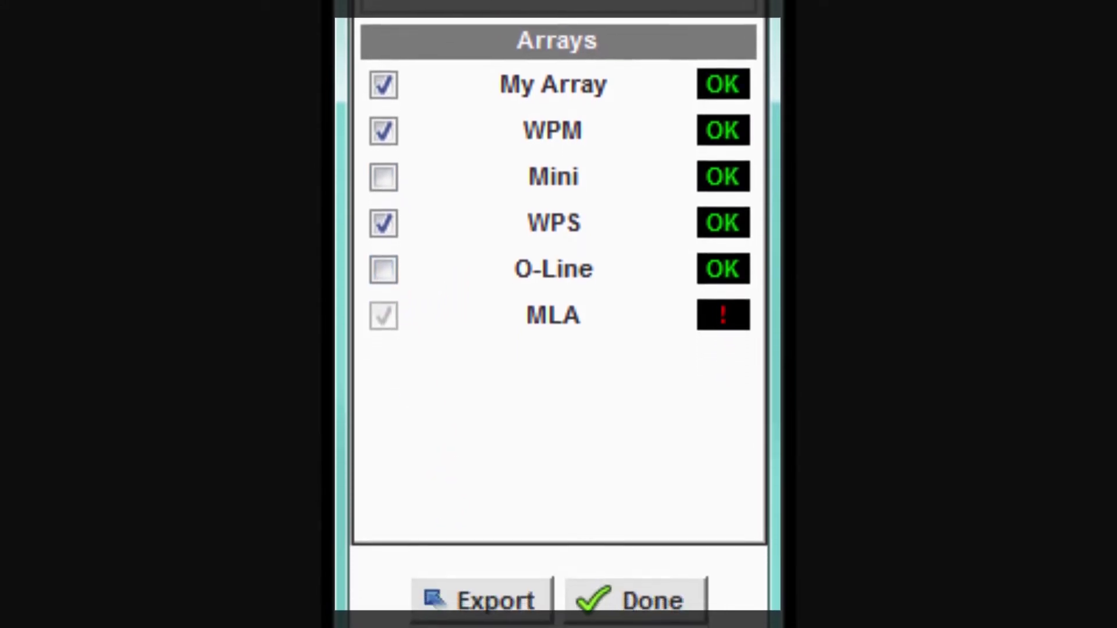
click(467, 589)
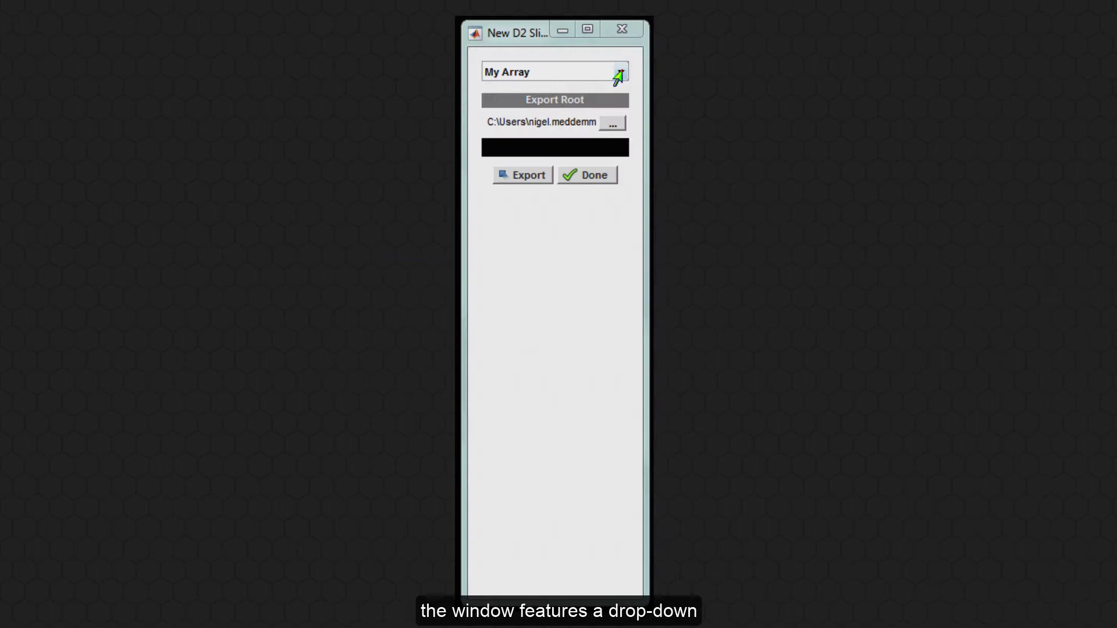
- Export the report for the WPS array with the Desktop as its export location
click(621, 72)
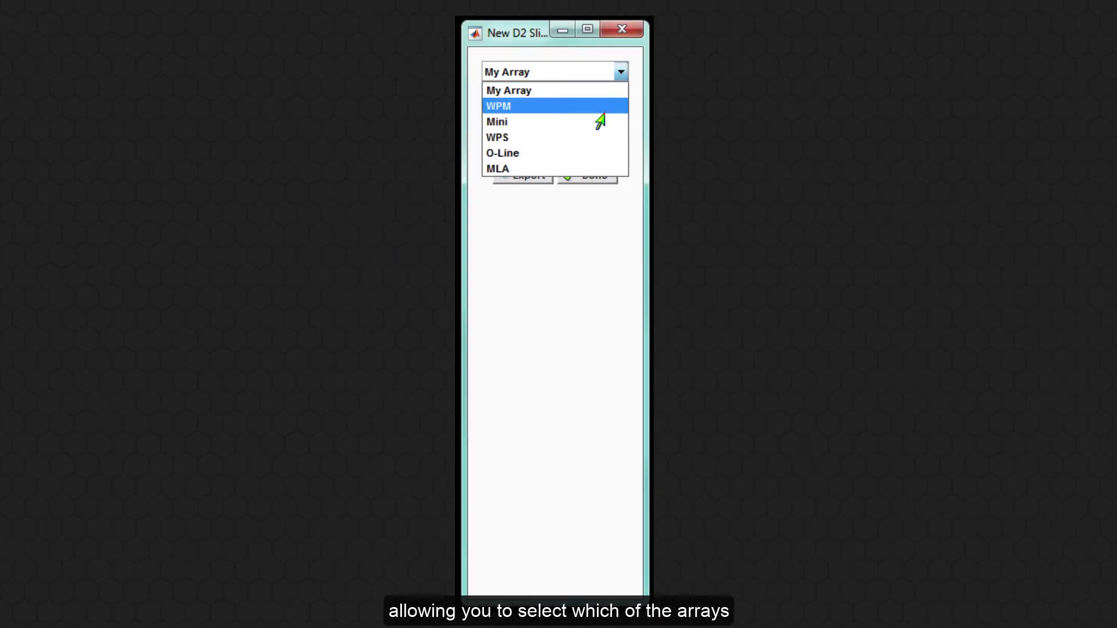
click(586, 138)
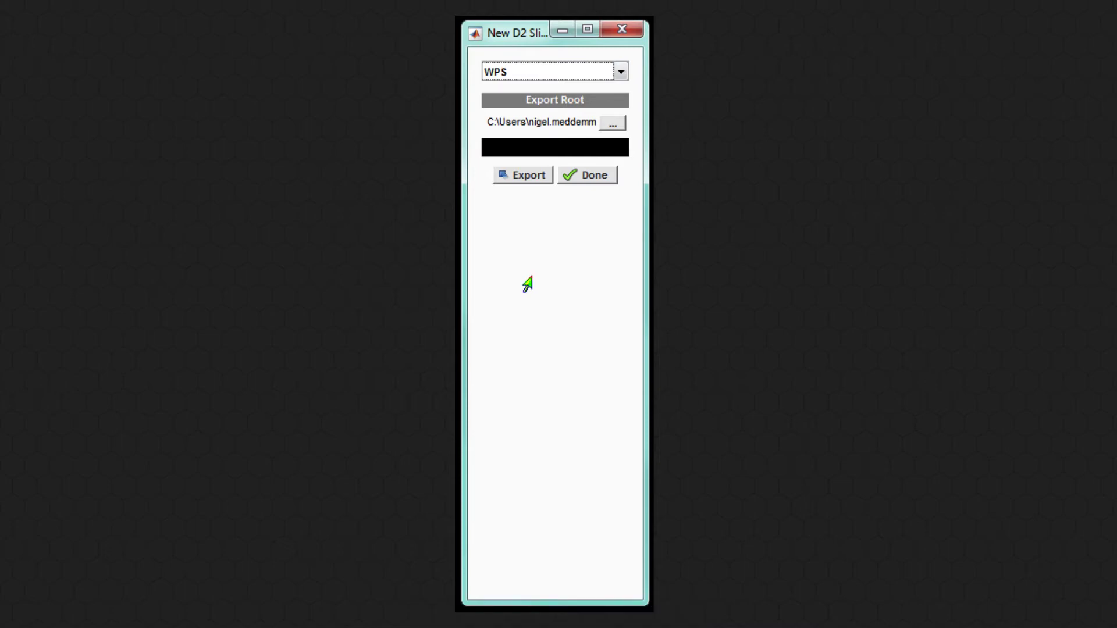
click(600, 130)
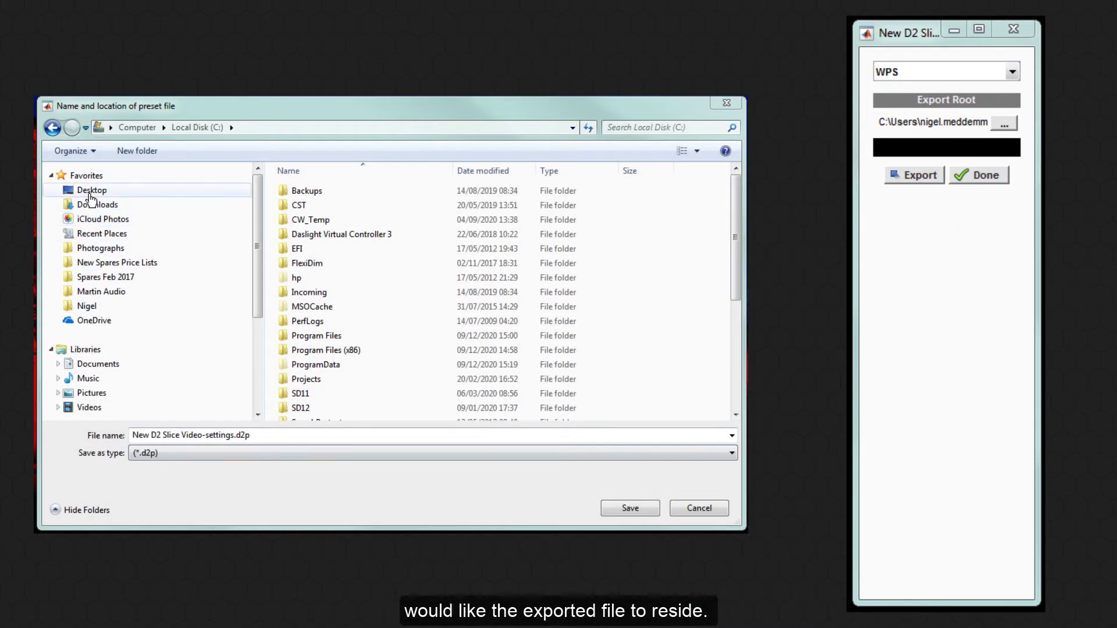
click(92, 192)
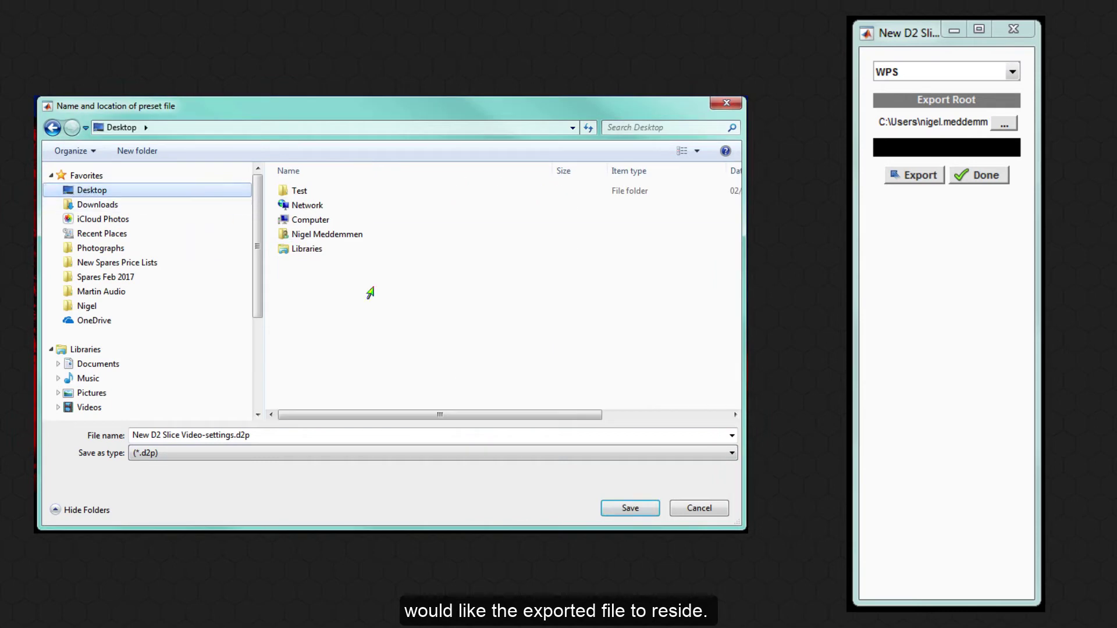
click(614, 511)
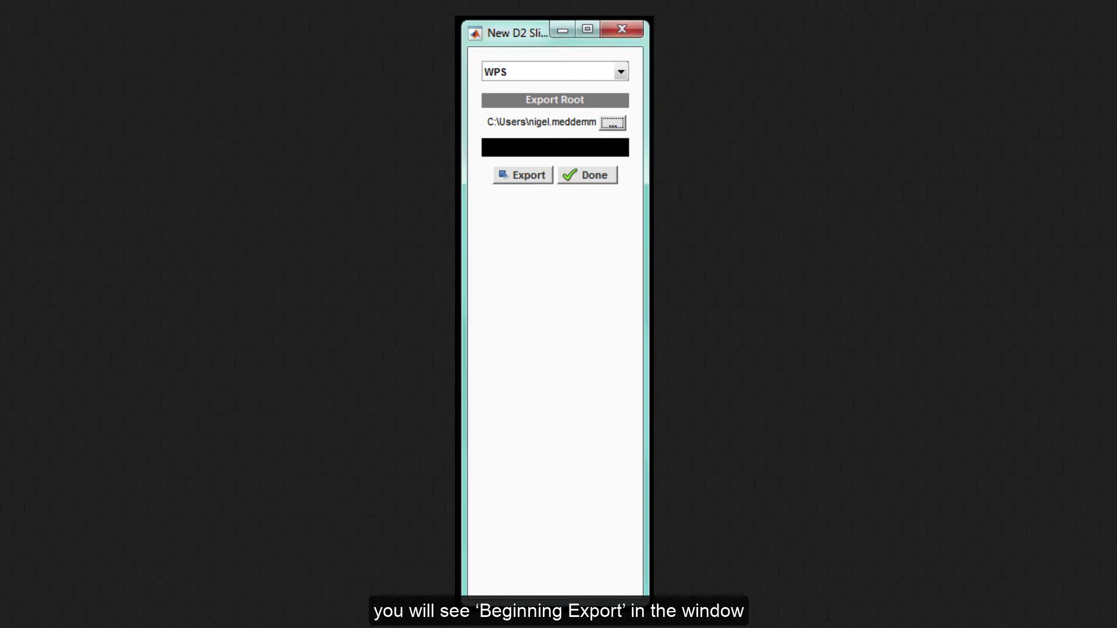
click(516, 176)
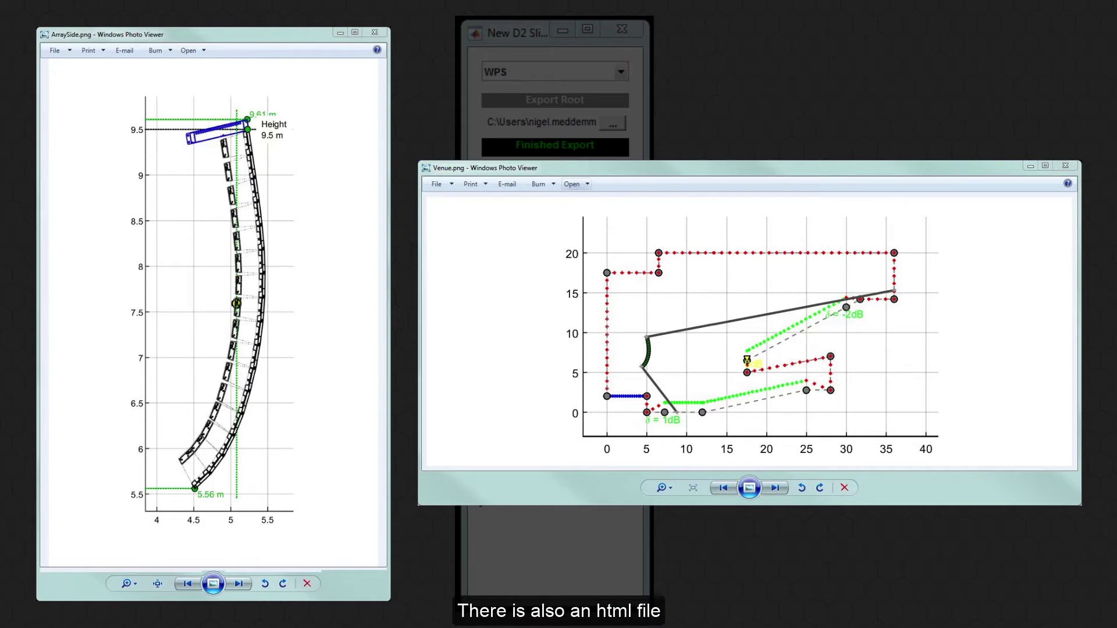
- Export a second report for My Array to the same location
click(618, 72)
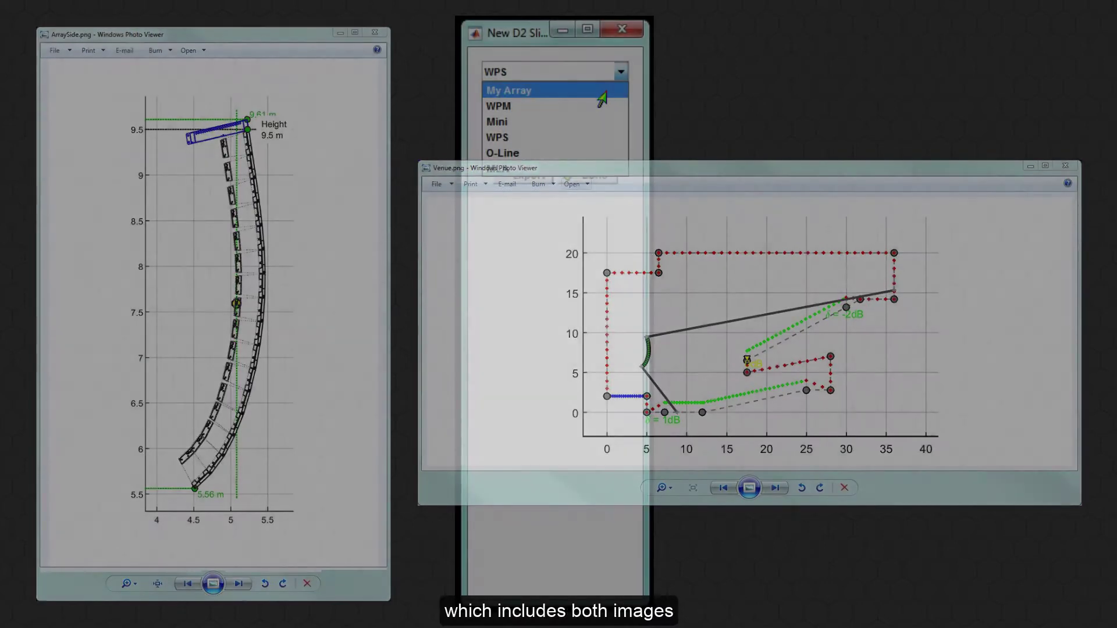
click(603, 92)
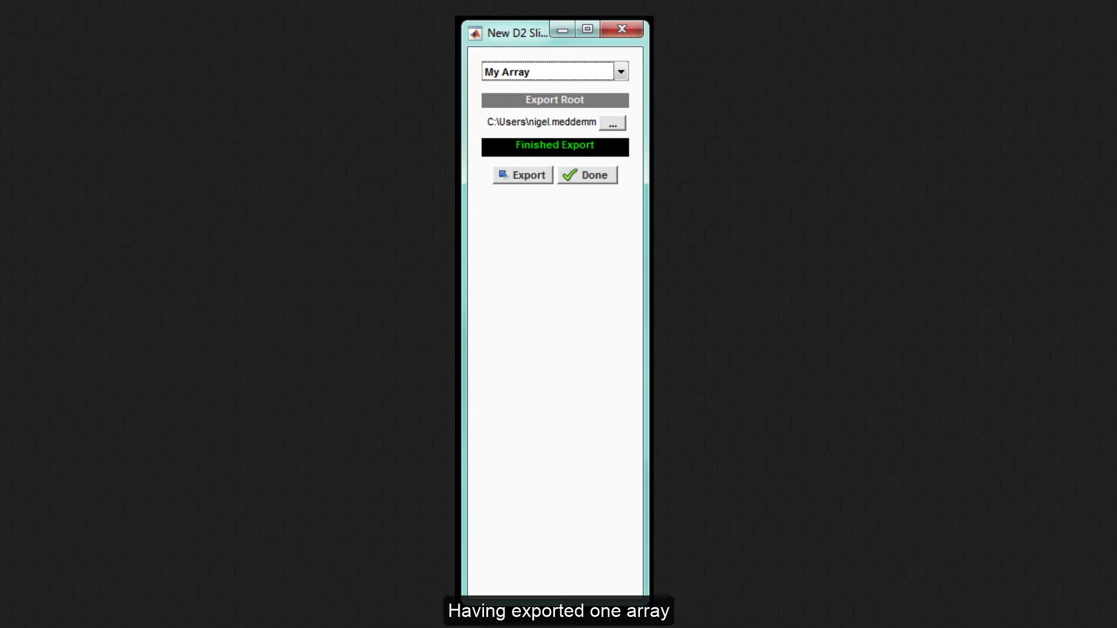
click(523, 180)
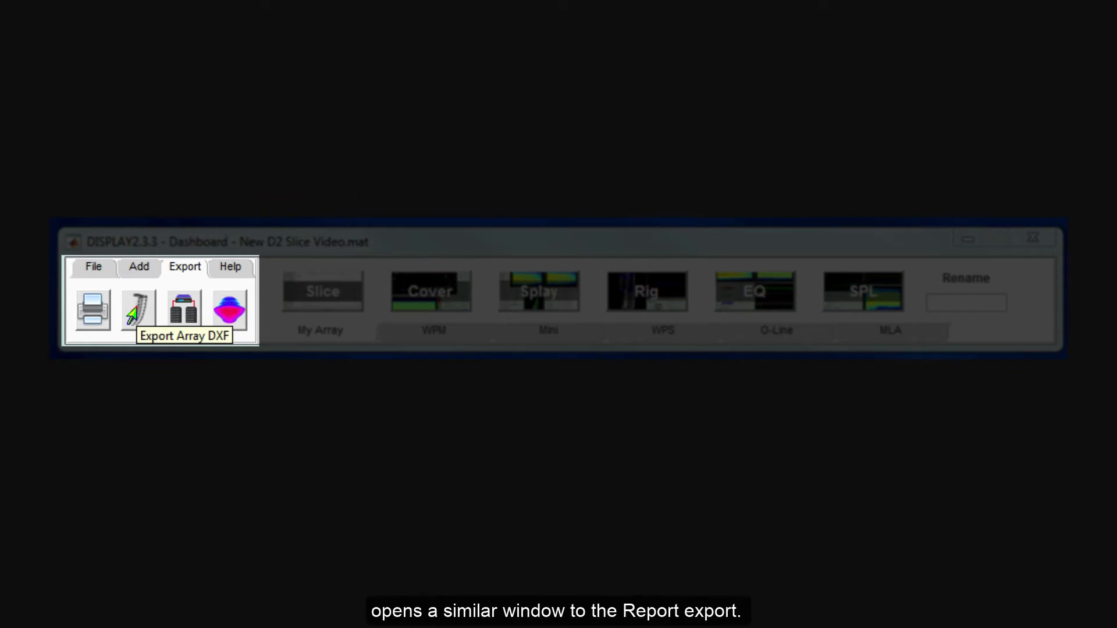
- Start an array DXF export, choose the WPS array and set the Desktop as the export location
click(131, 314)
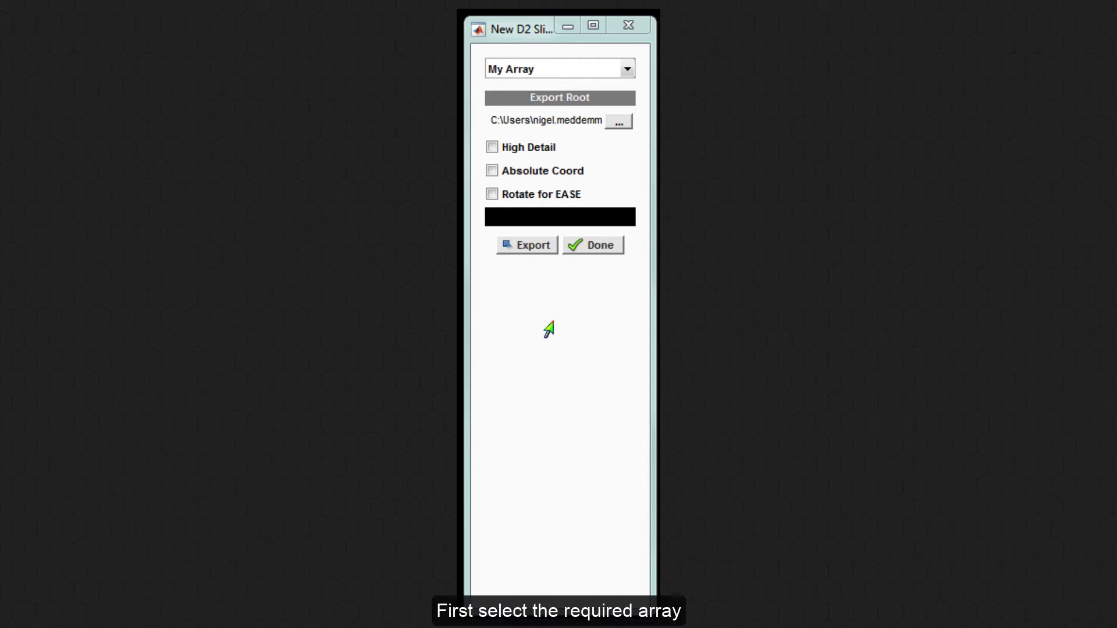
click(626, 70)
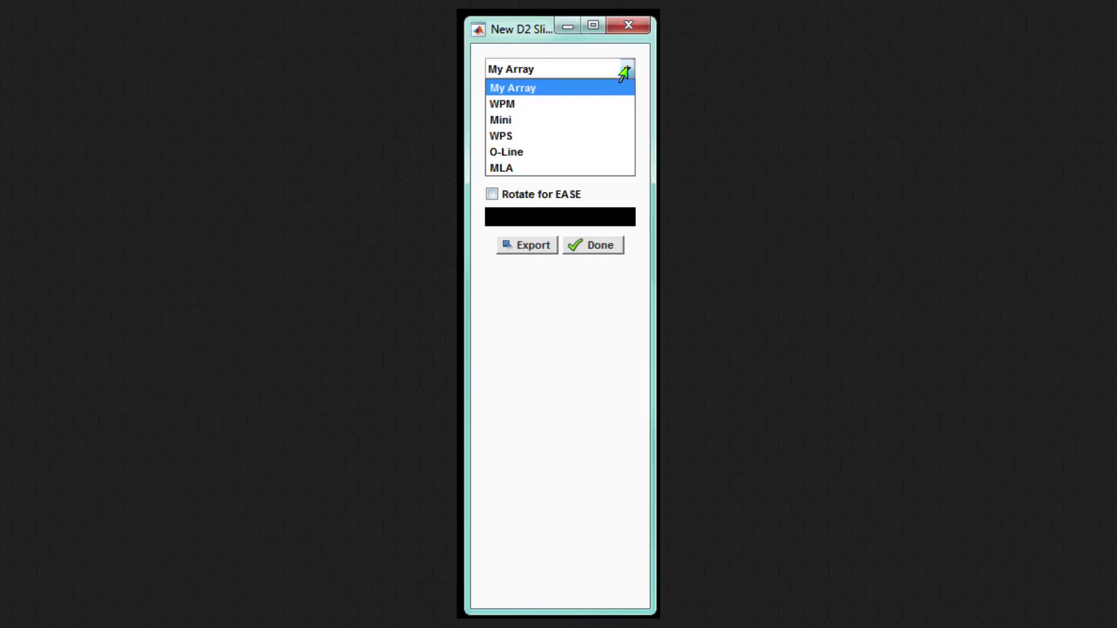
click(522, 136)
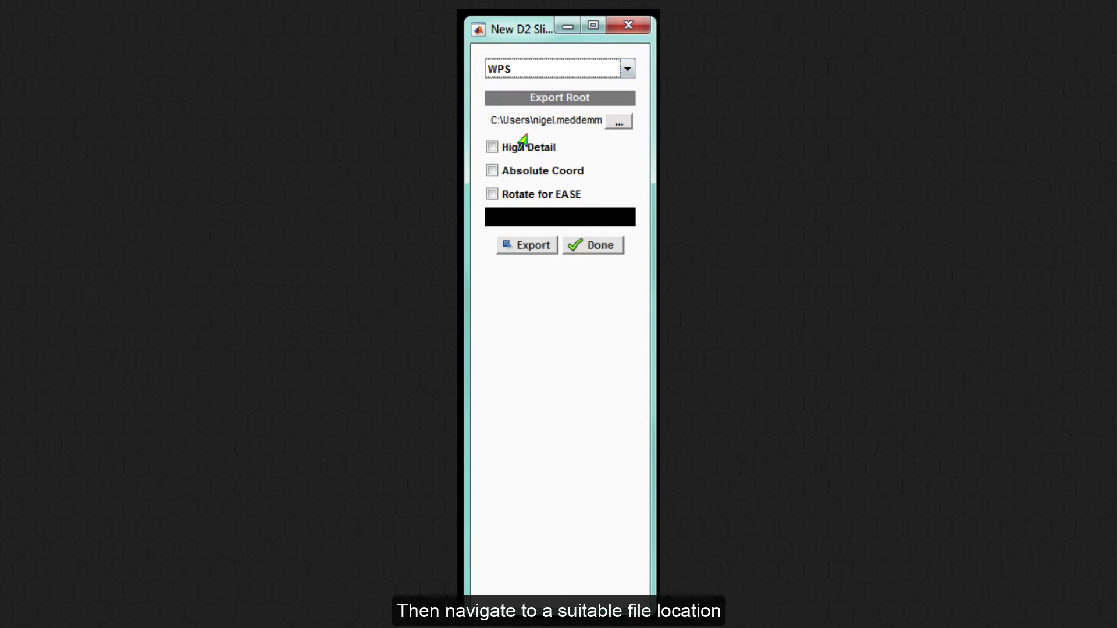
click(630, 123)
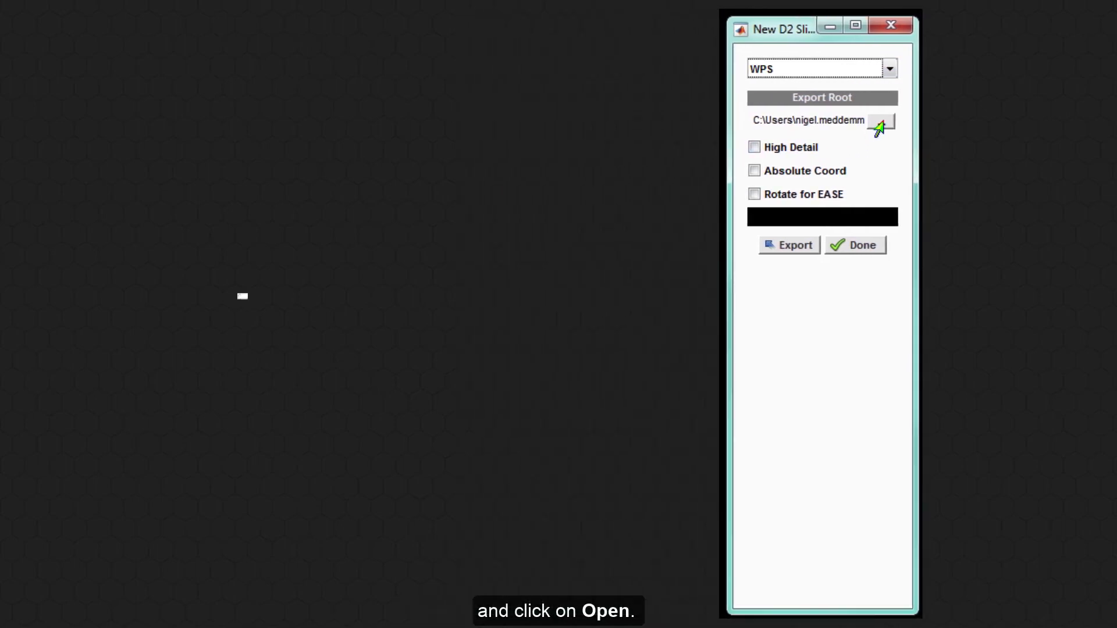
click(90, 274)
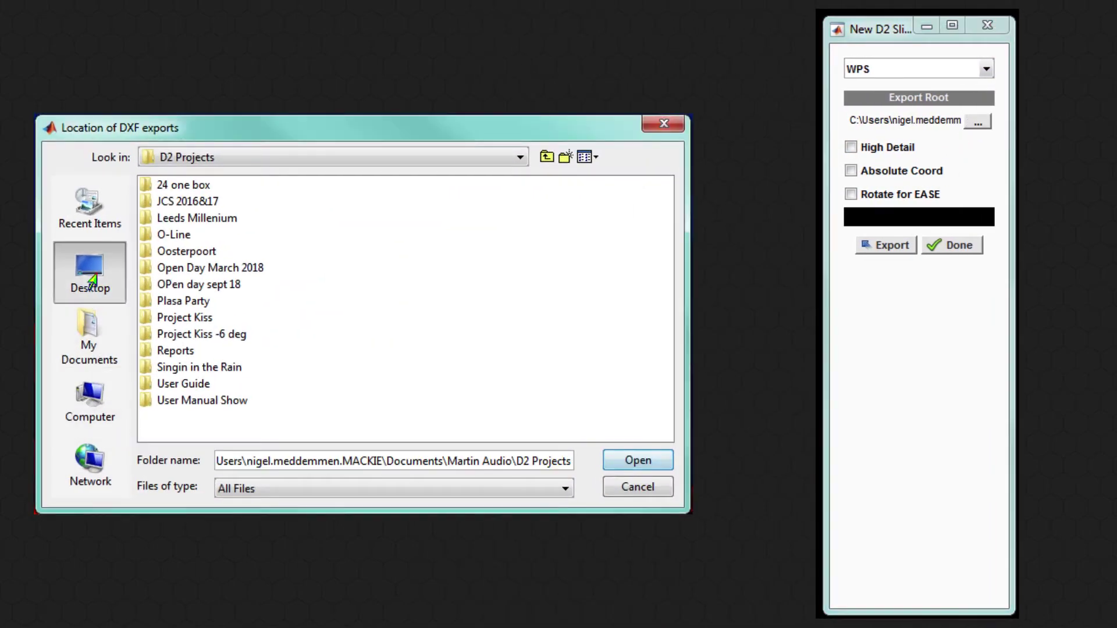
click(638, 460)
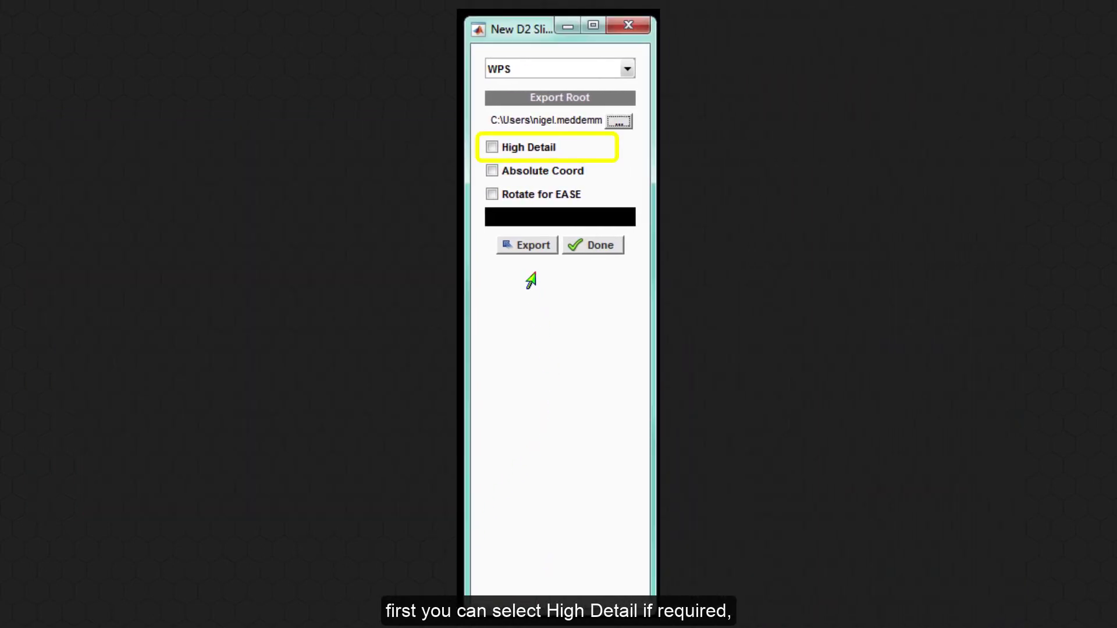
- Export the WPS array DXF with High Detail and Rotate for EASE enabled and Absolute Coord disabled
click(492, 147)
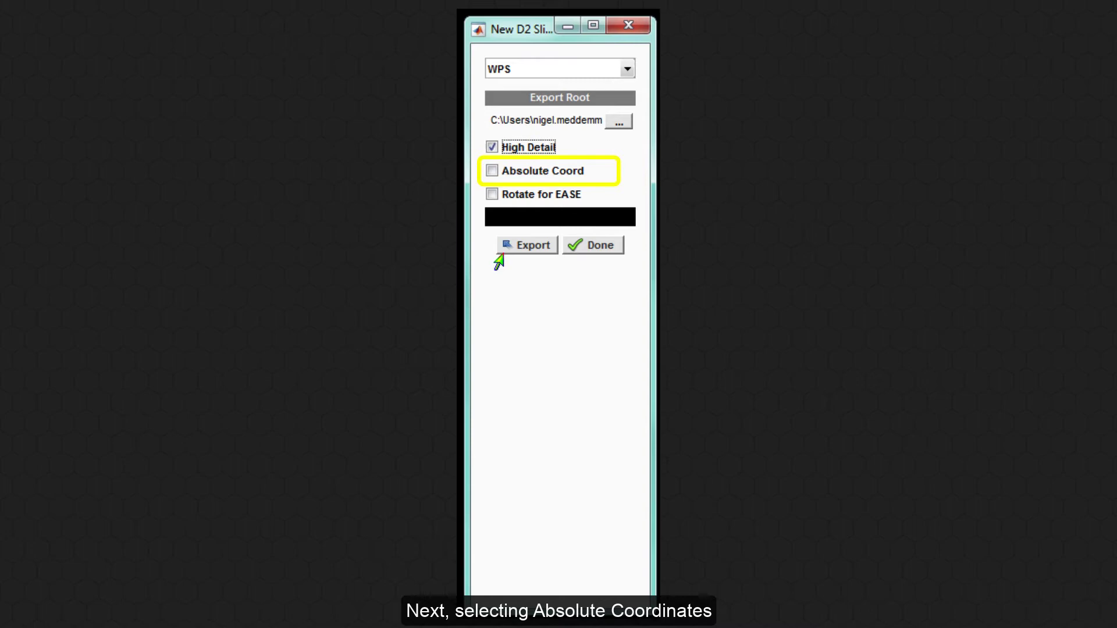
click(490, 171)
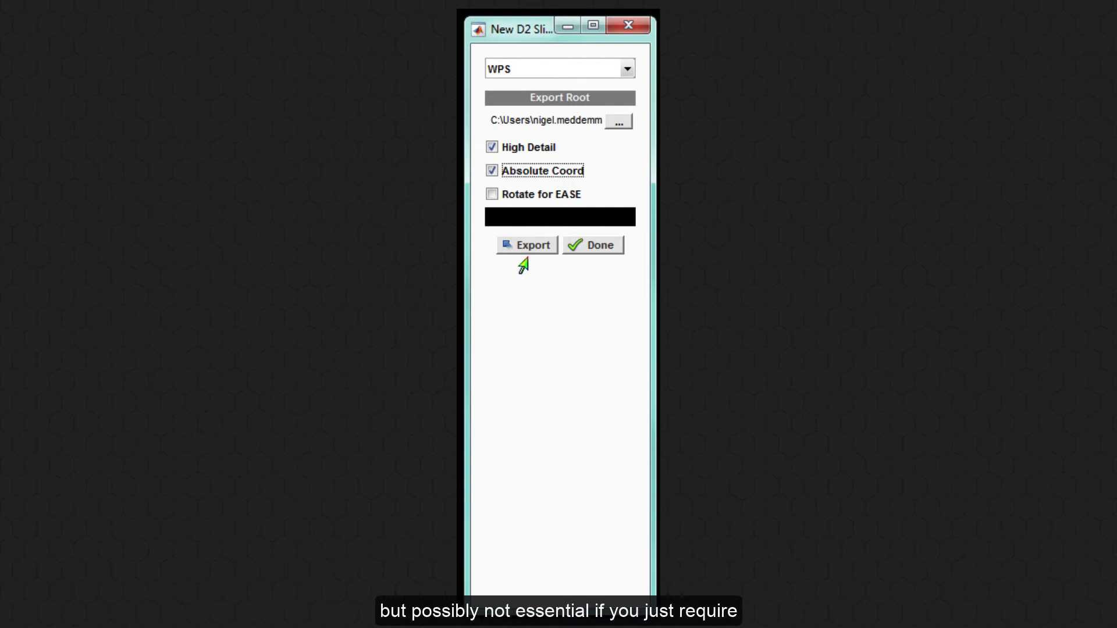
click(490, 174)
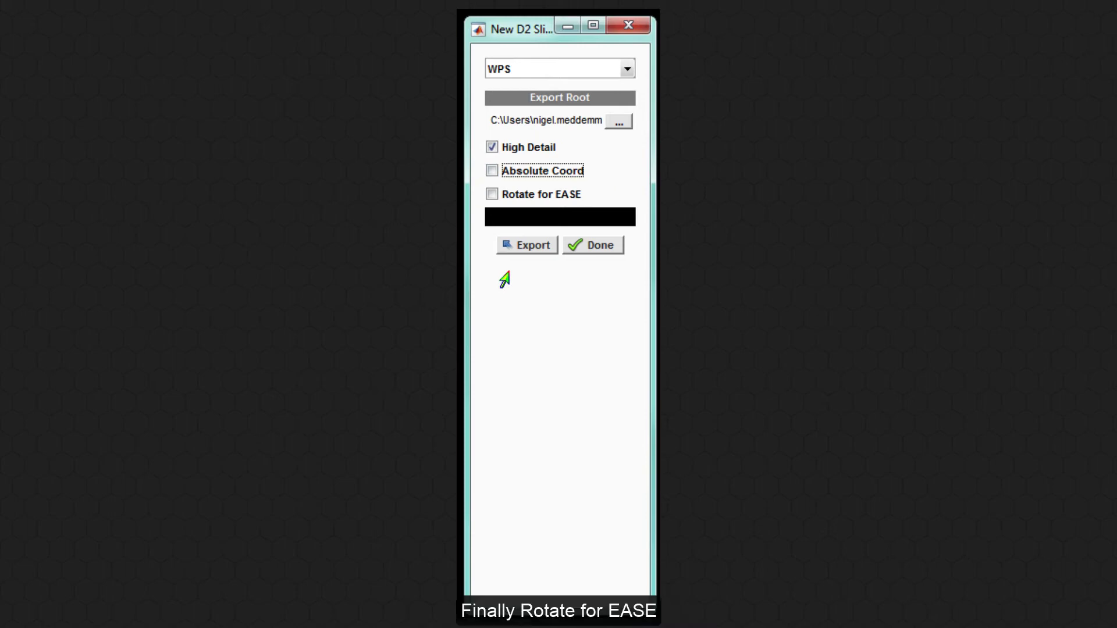
click(486, 197)
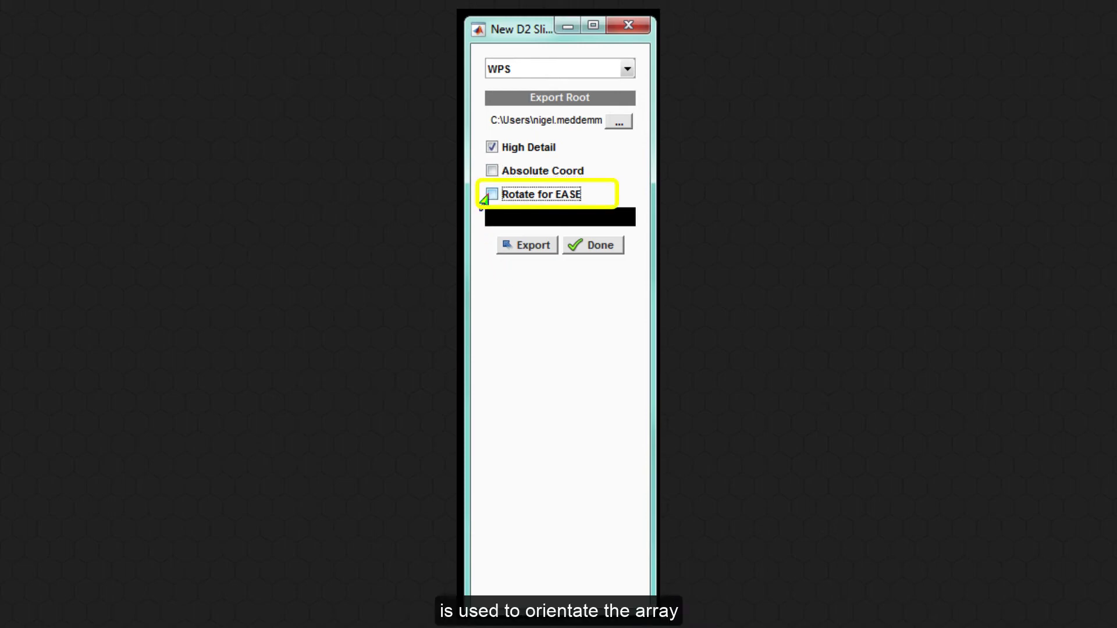
click(486, 200)
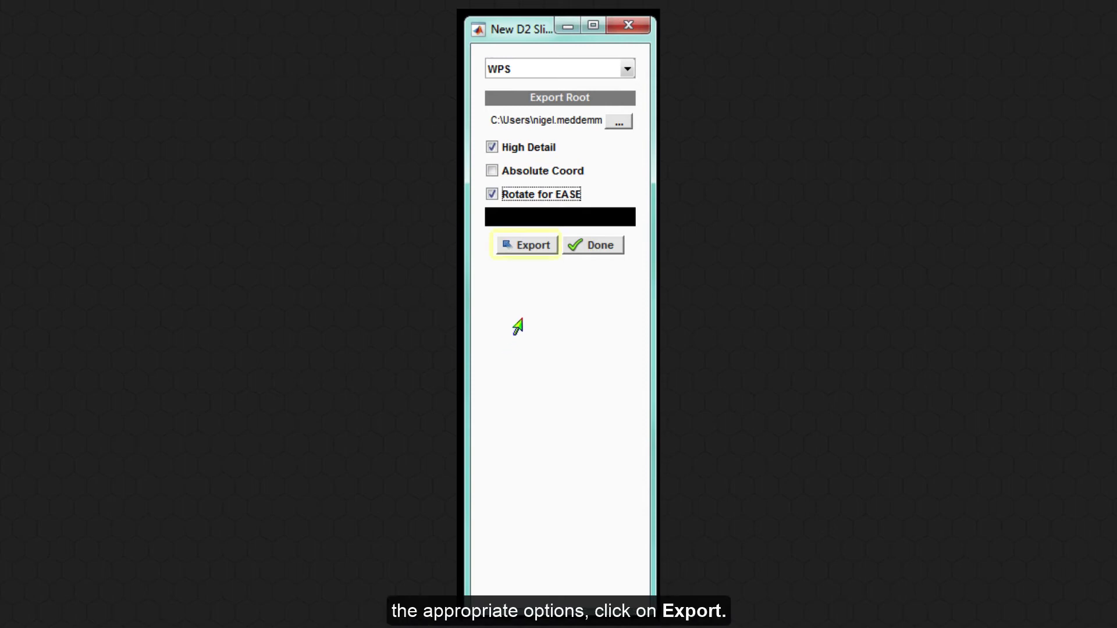
click(529, 255)
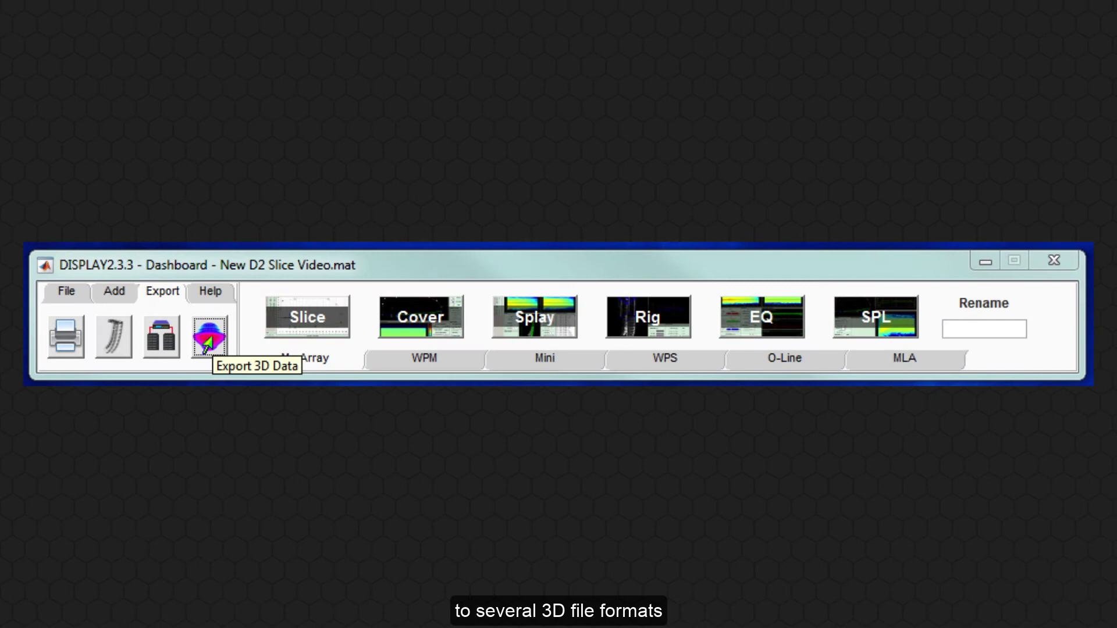
- Start a 3D data export and choose the WPS array with the XGLC format
click(208, 345)
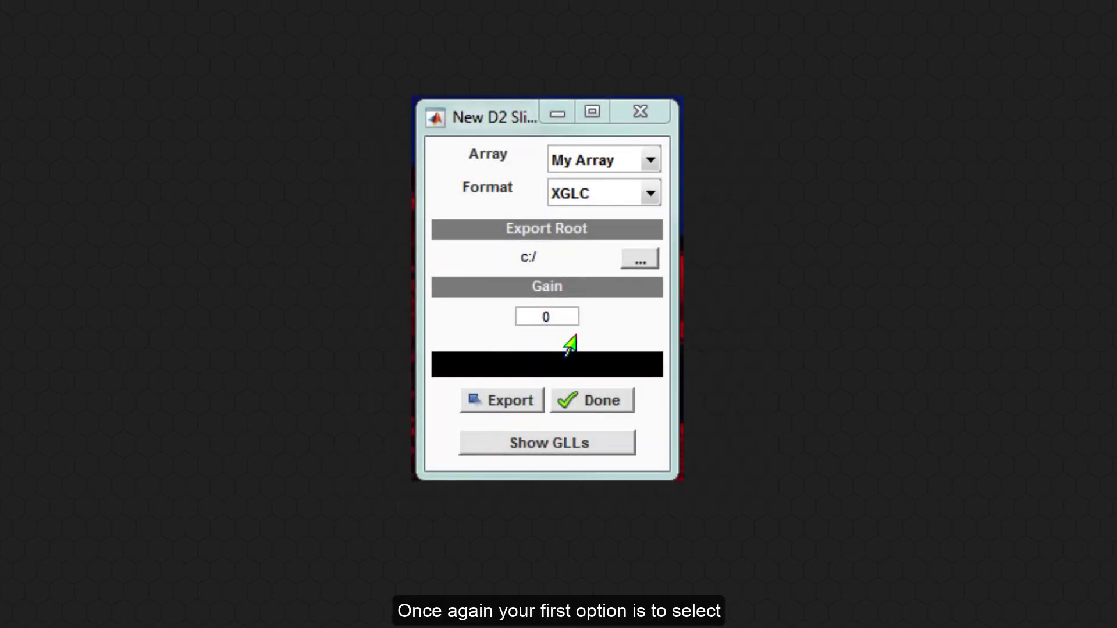
click(650, 163)
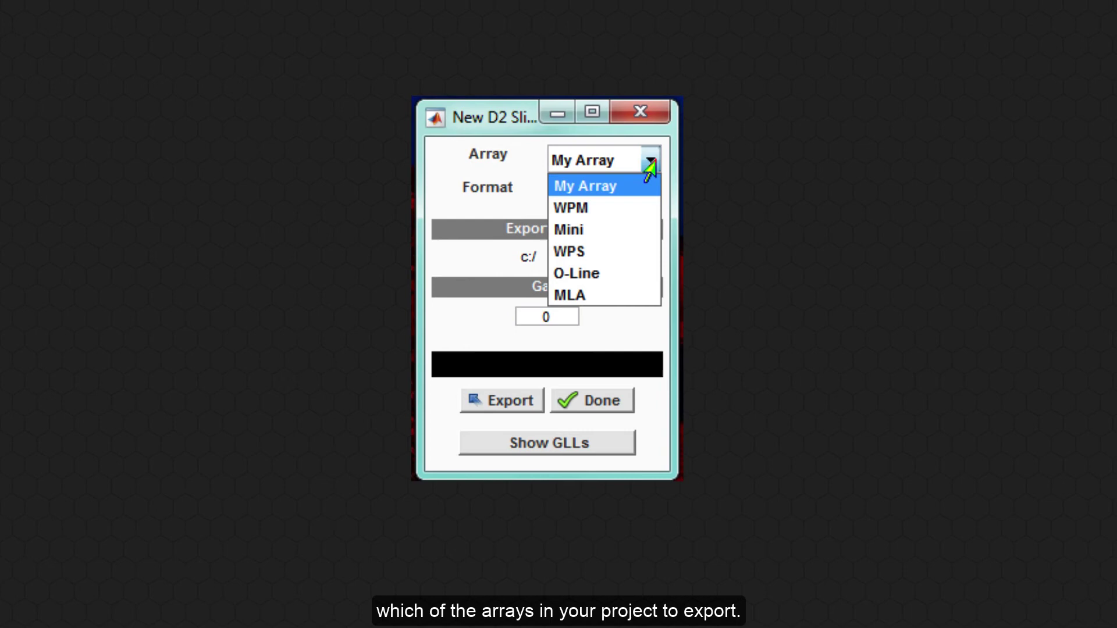
click(562, 252)
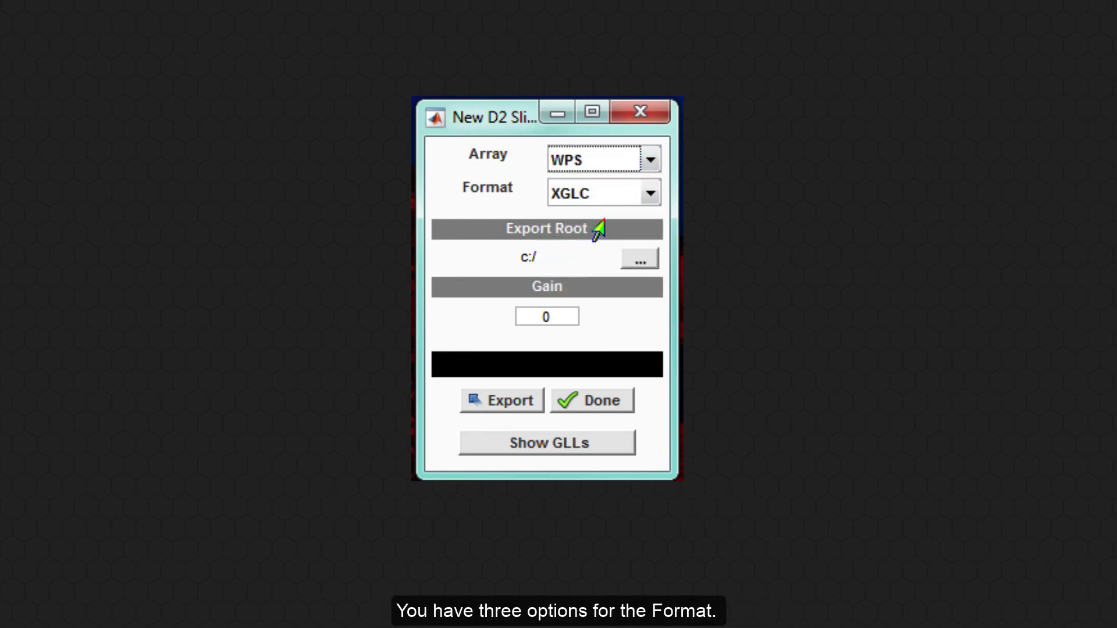
click(647, 194)
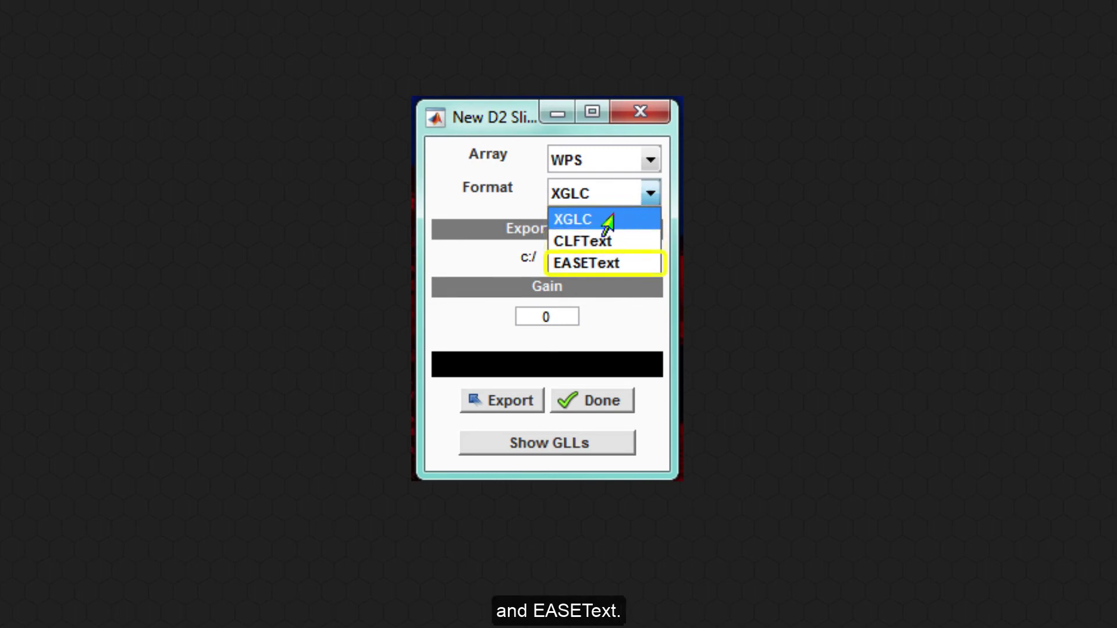
click(578, 221)
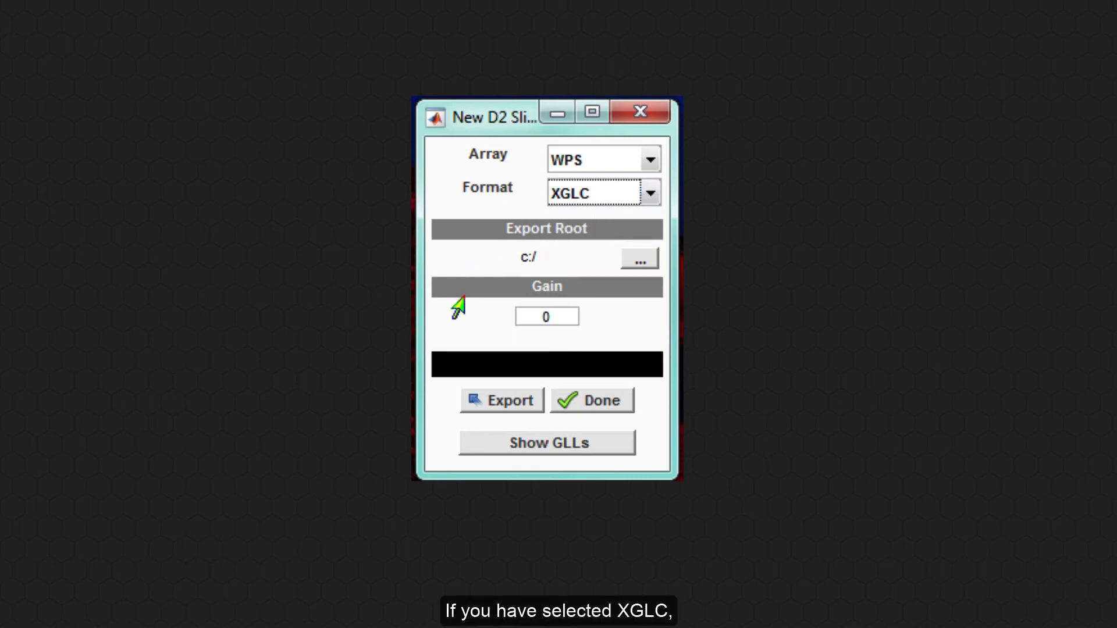
- Export the WPS array's XGLC data with the Desktop as export root and a gain of 2
click(475, 227)
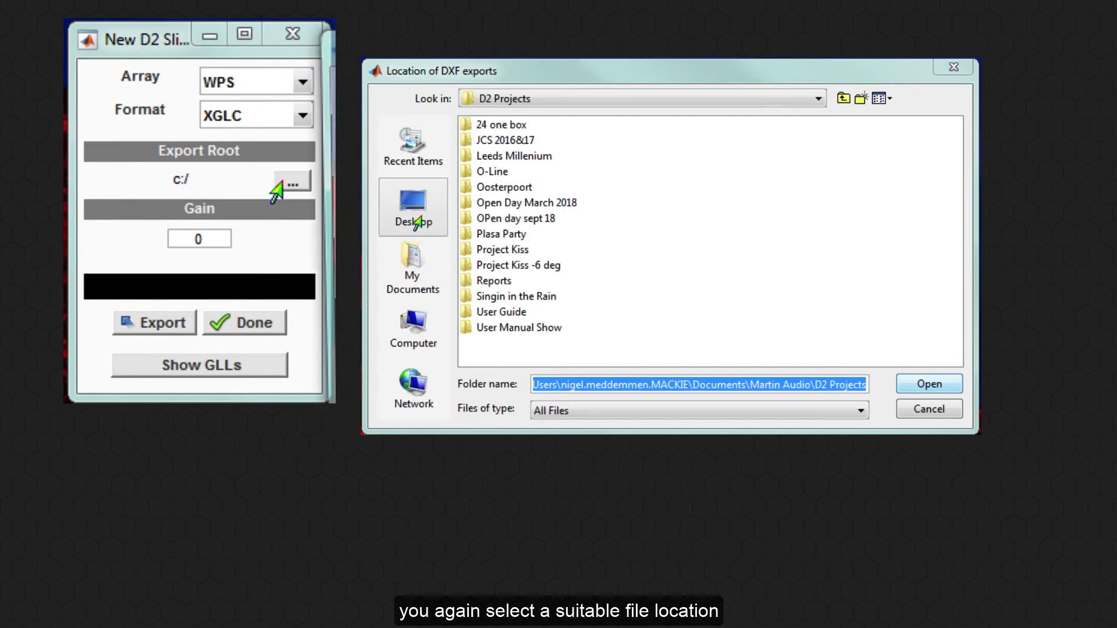
click(368, 198)
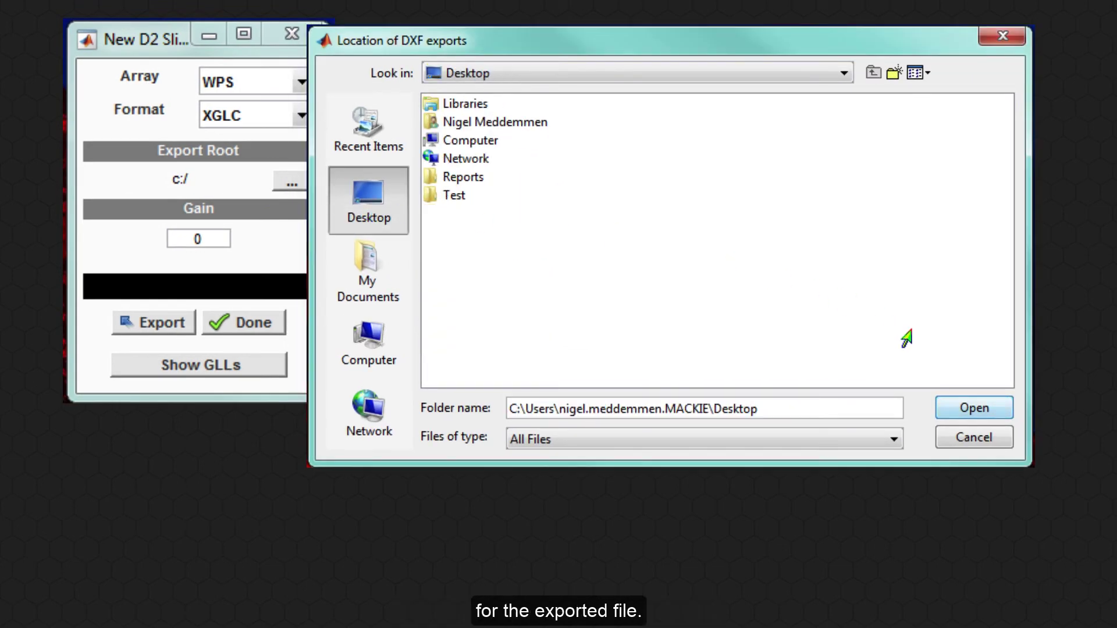
click(954, 408)
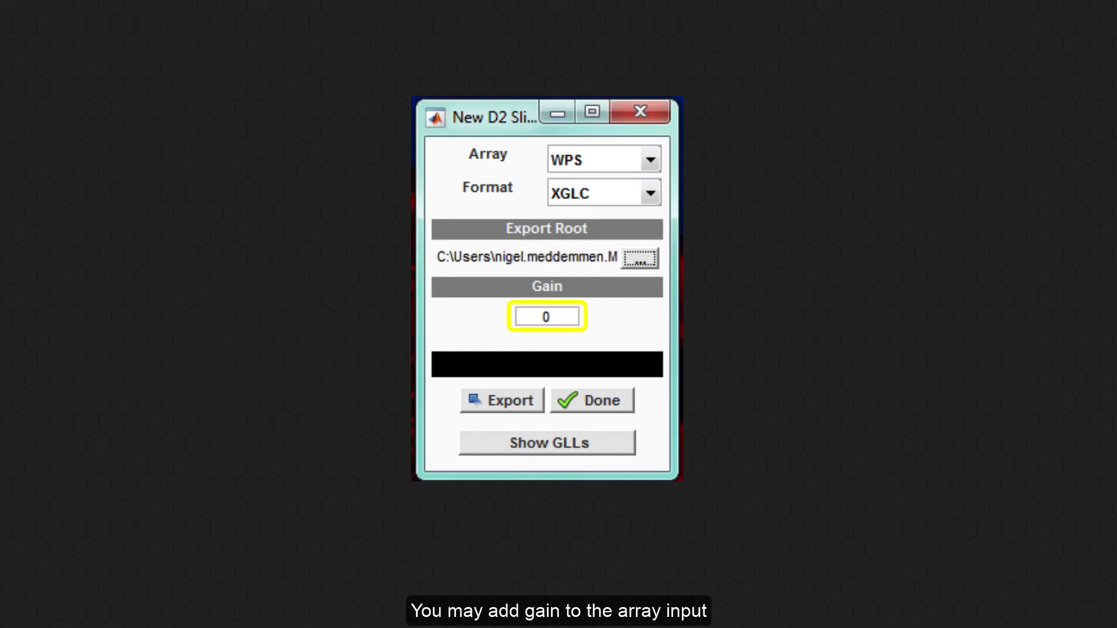
drag(560, 317, 531, 319)
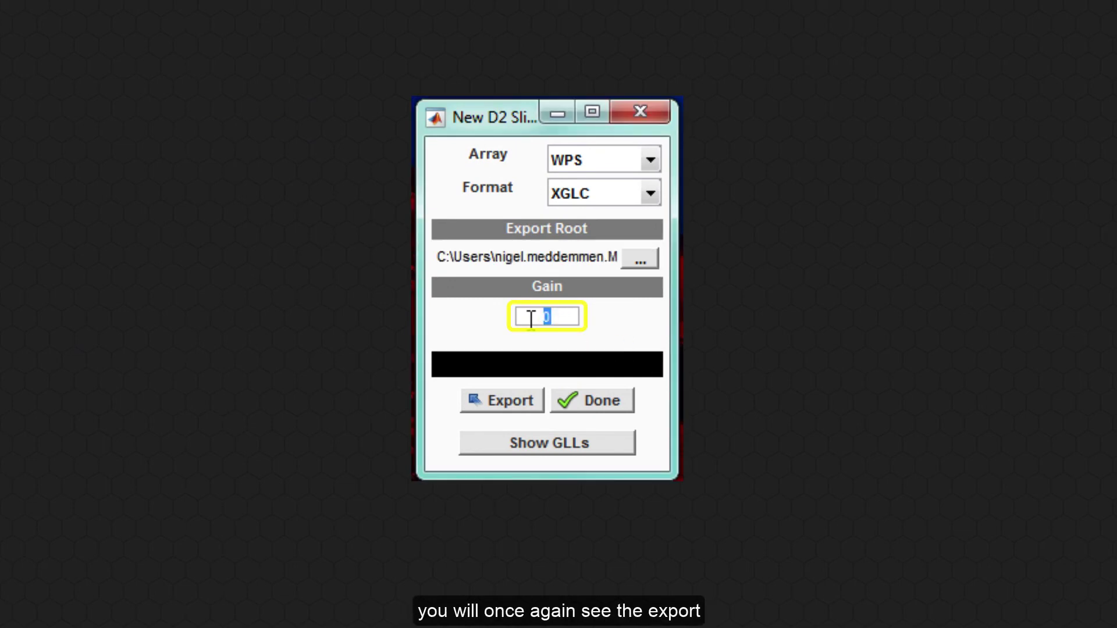
text(2)
click(522, 400)
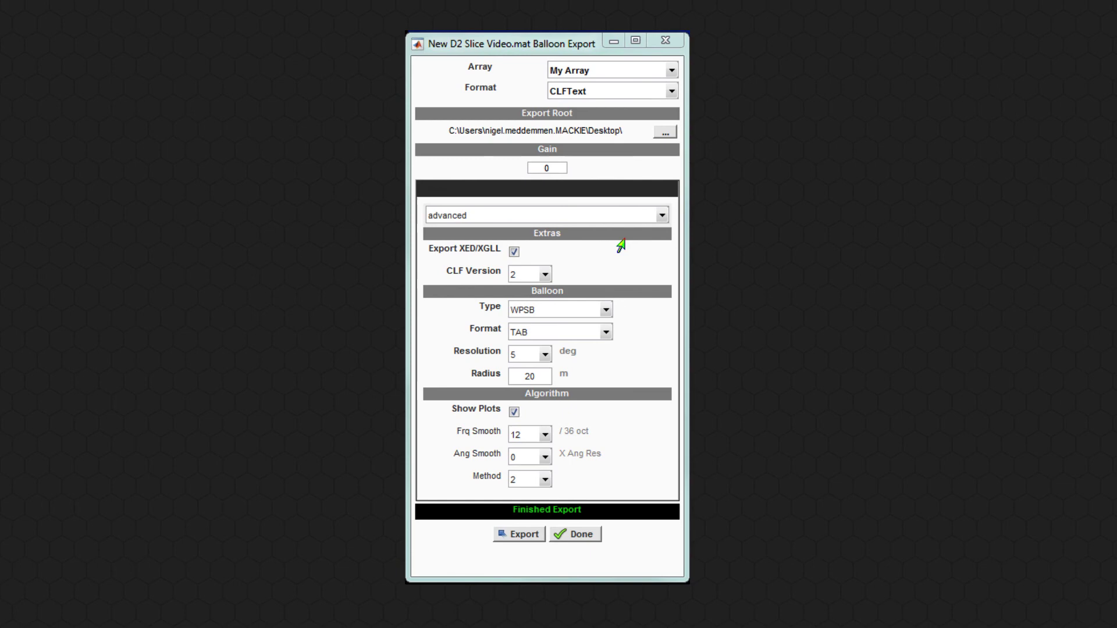
- Select the advanced mode for My Array's CLFText export and check the CLF Version choices
click(647, 219)
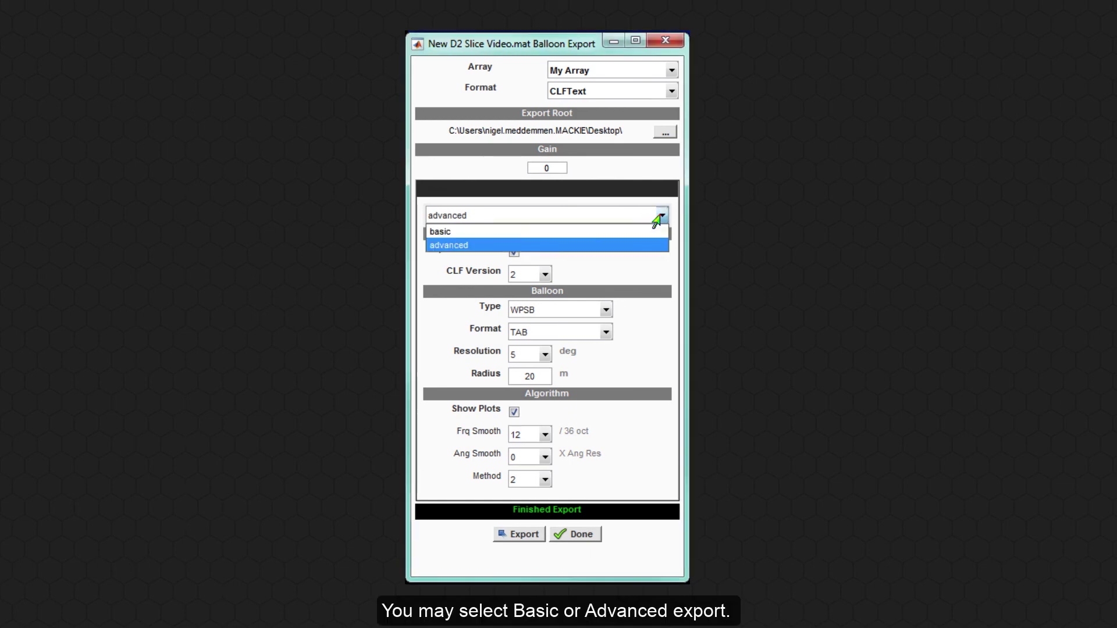
click(643, 245)
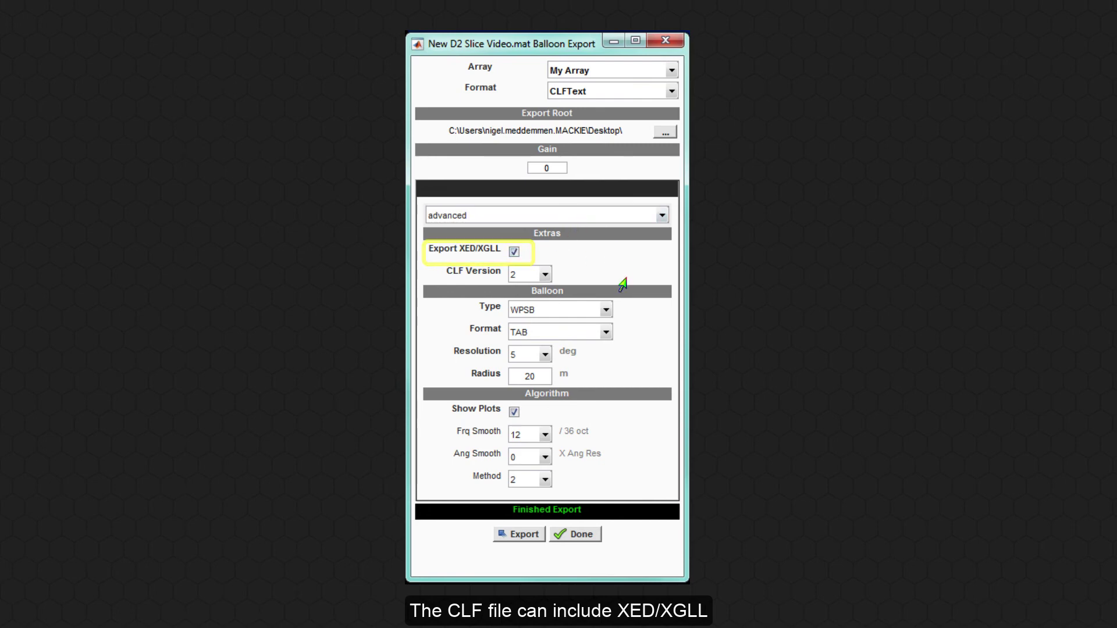
click(543, 276)
click(543, 277)
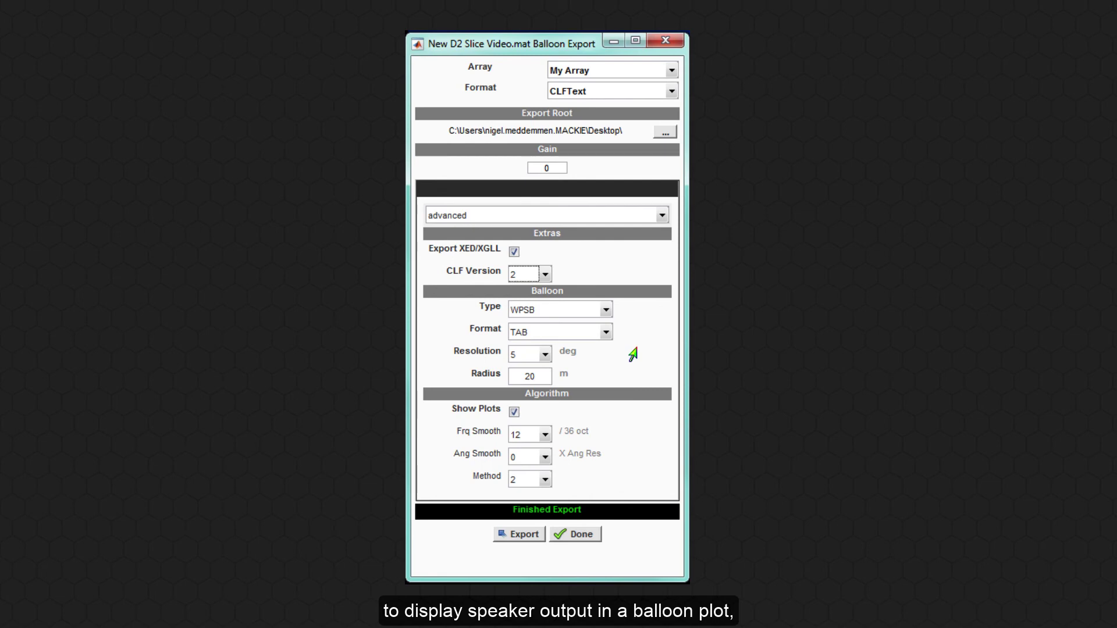
- Examine the balloon type and resolution choices and the algorithm's frequency and angular smoothing choices
click(605, 311)
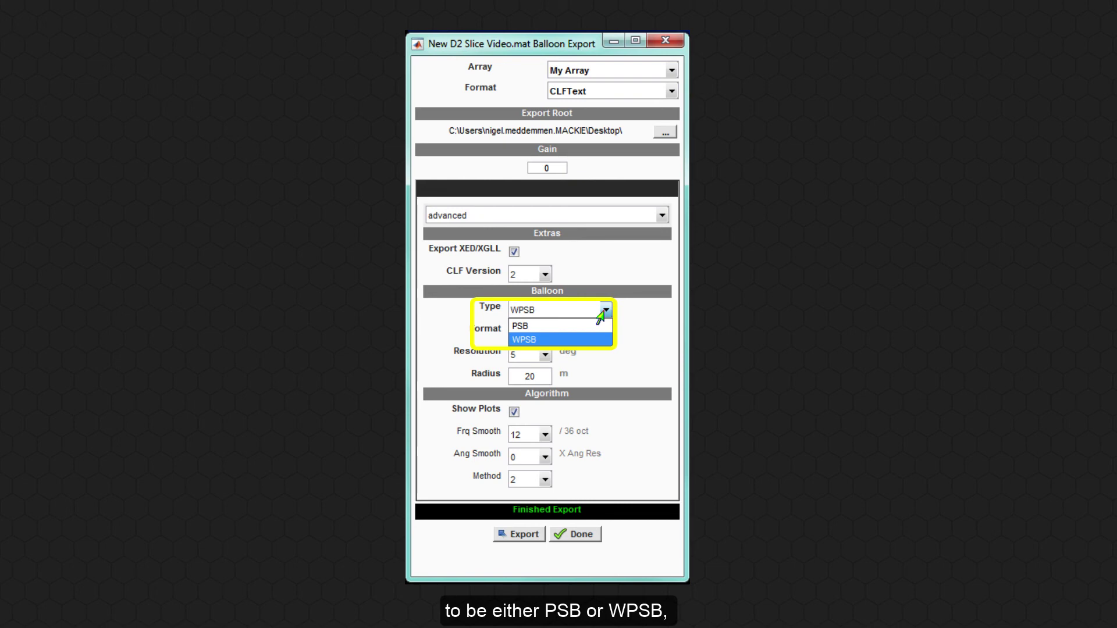
click(629, 354)
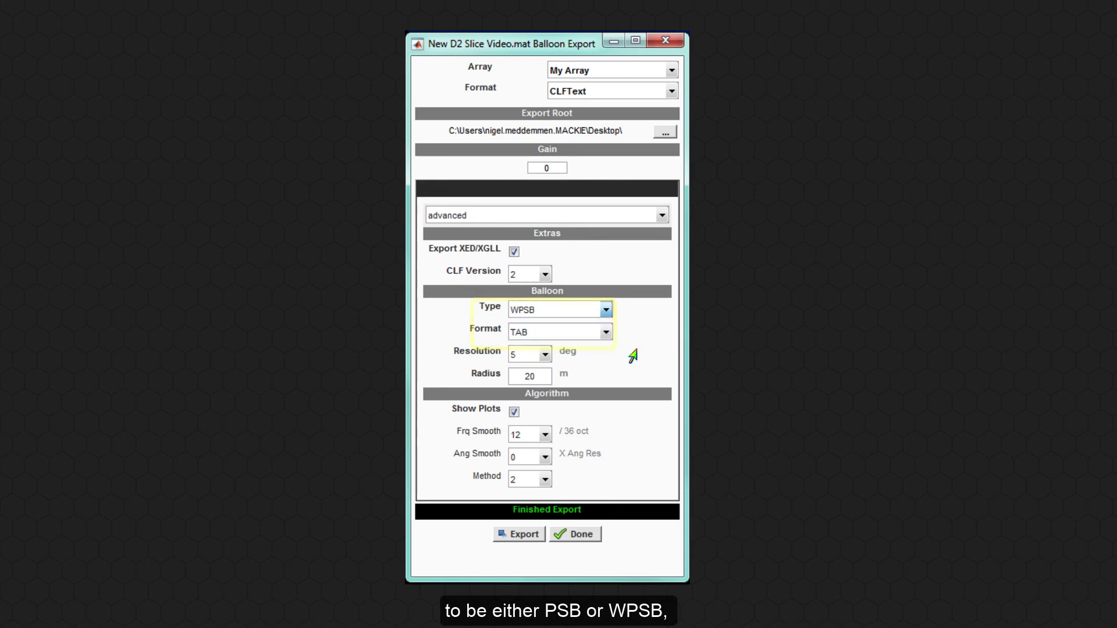
click(546, 356)
click(545, 357)
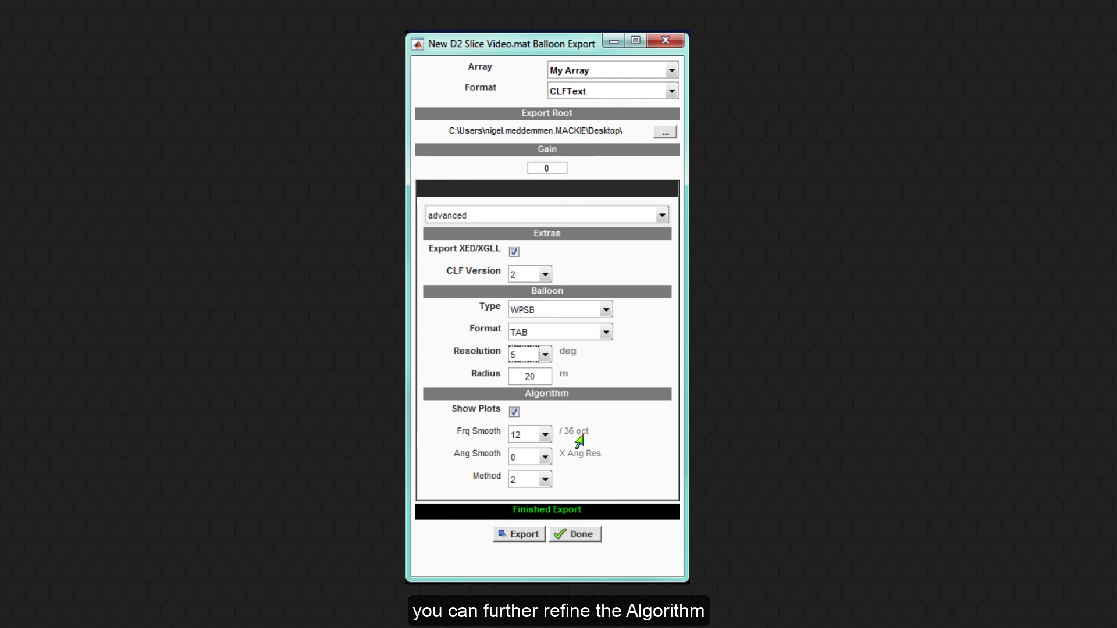
click(544, 437)
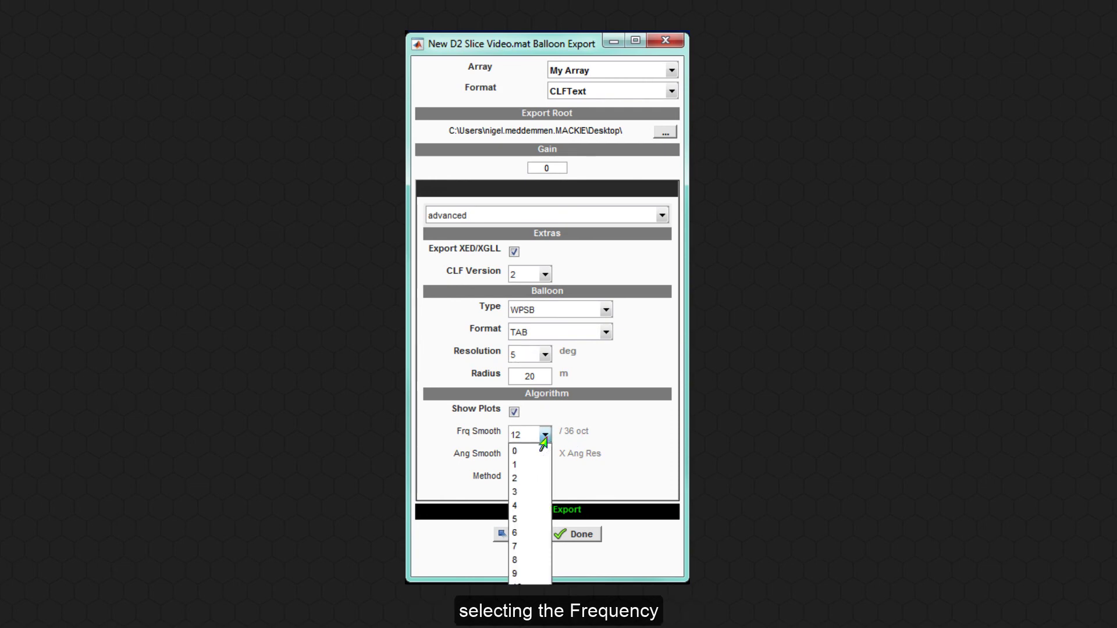
click(544, 438)
click(545, 458)
click(546, 457)
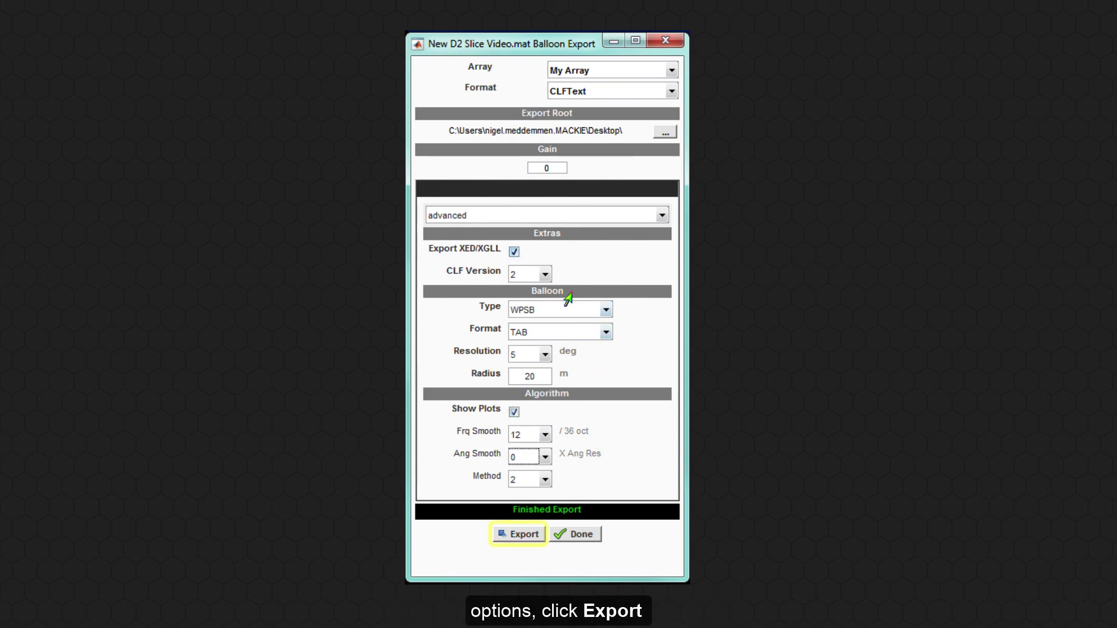
- Export My Array's CLFText balloon data and rotate the 3D balloon plot to inspect it from another angle
click(517, 535)
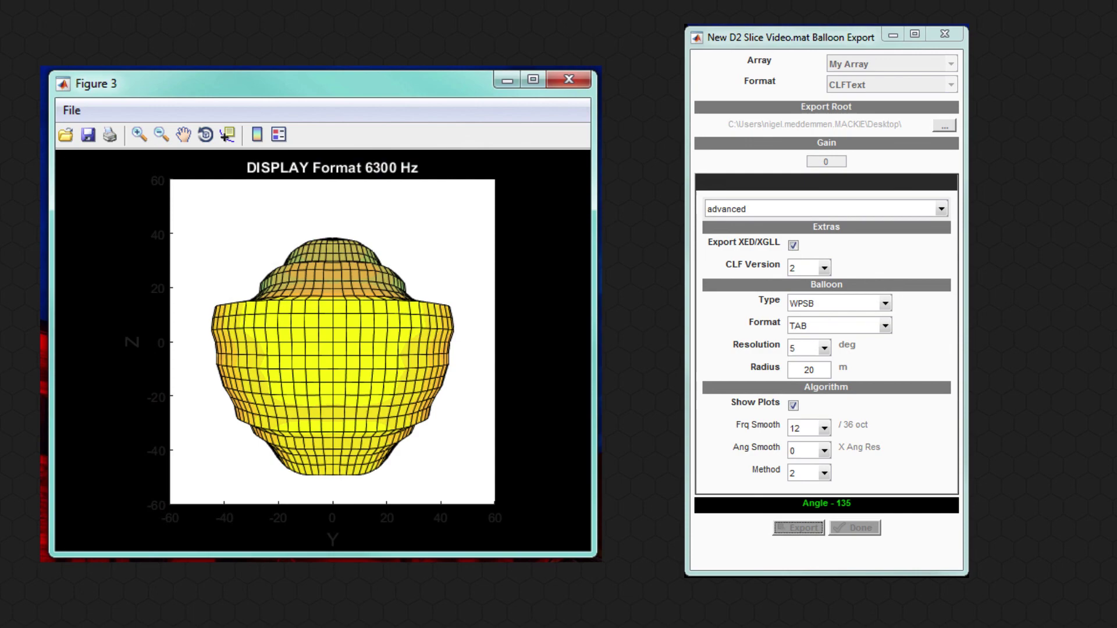
click(204, 138)
drag(187, 229, 429, 309)
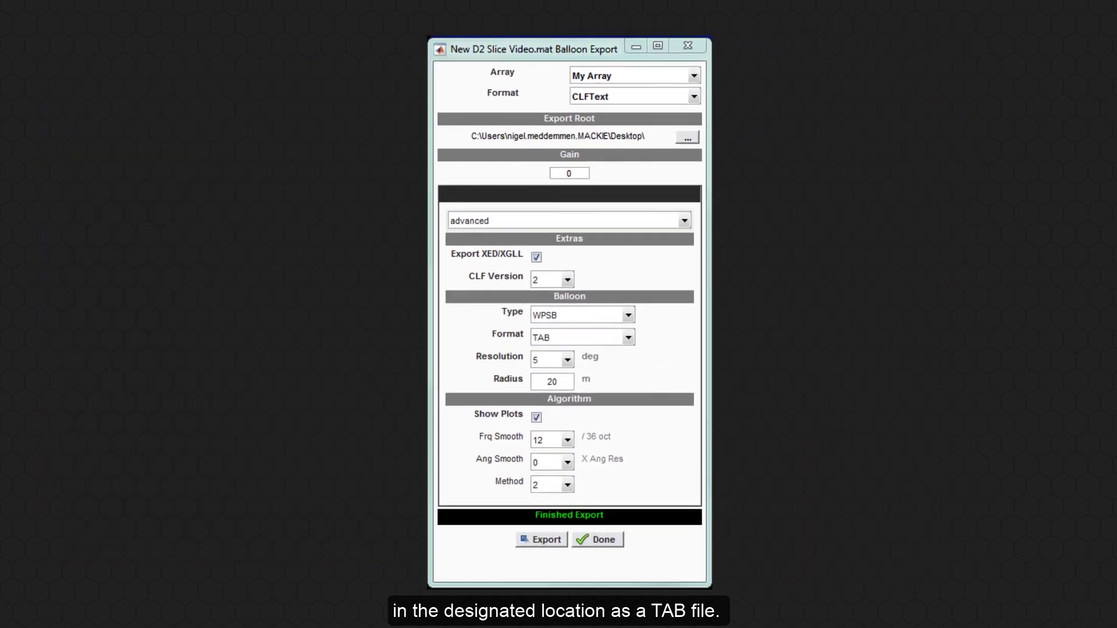